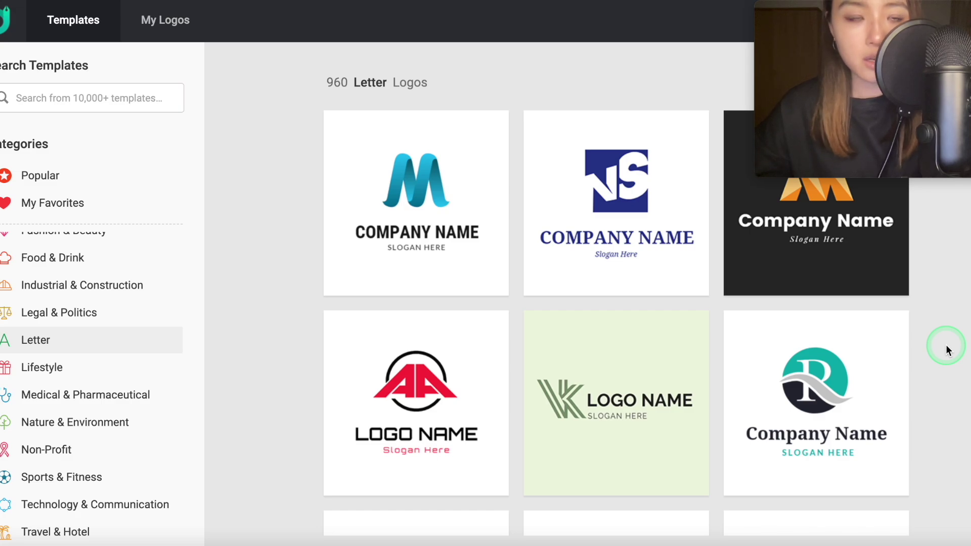
# Start a new blank 500 x 500 px logo from scratch in DesignEvo.
pyautogui.scroll(-3, 296, 227)
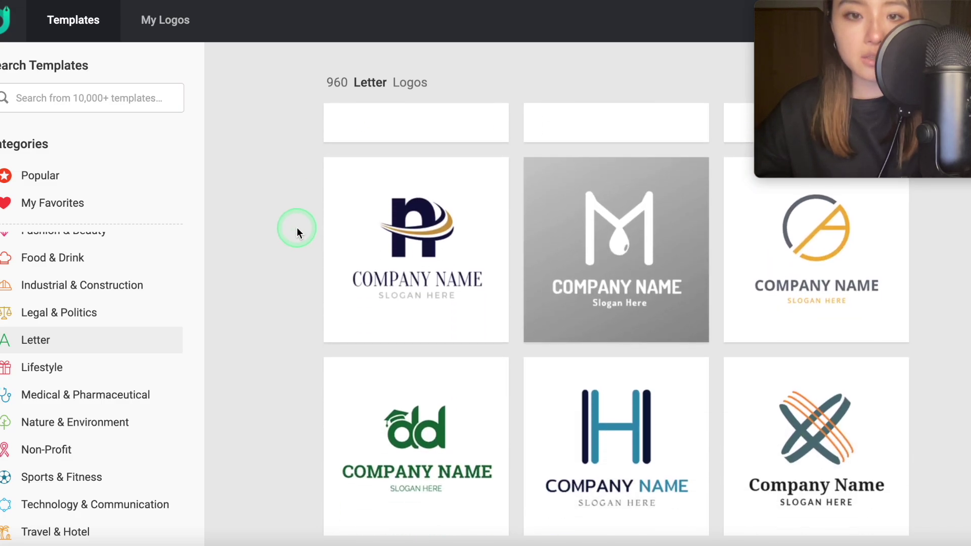
pyautogui.scroll(3, 297, 232)
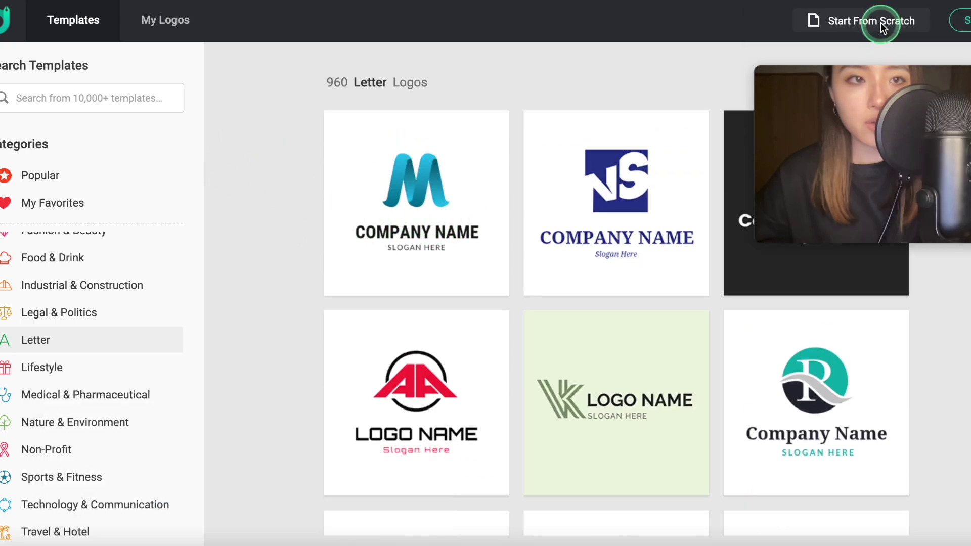
pyautogui.click(880, 22)
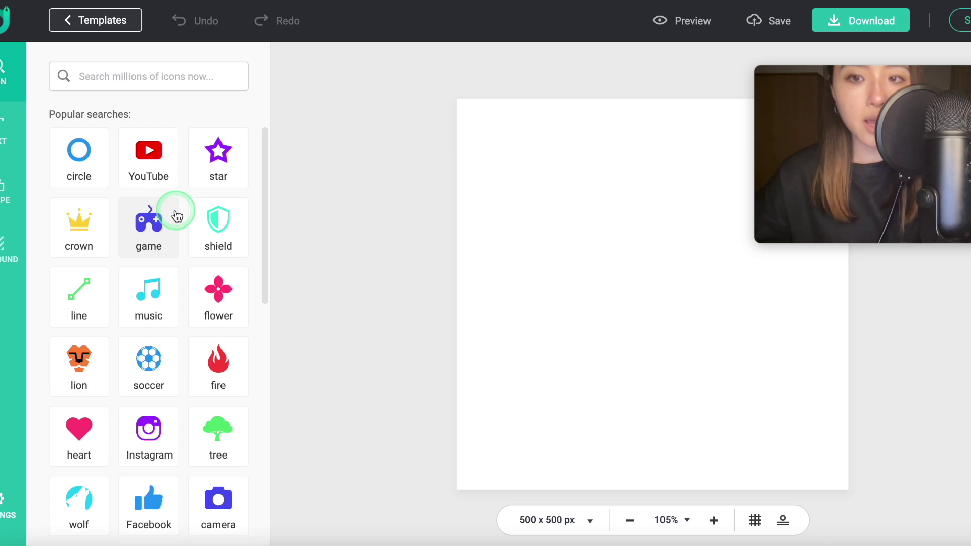
# Browse the cat icon results from popular searches, then return to the template gallery.
pyautogui.scroll(-10, 133, 227)
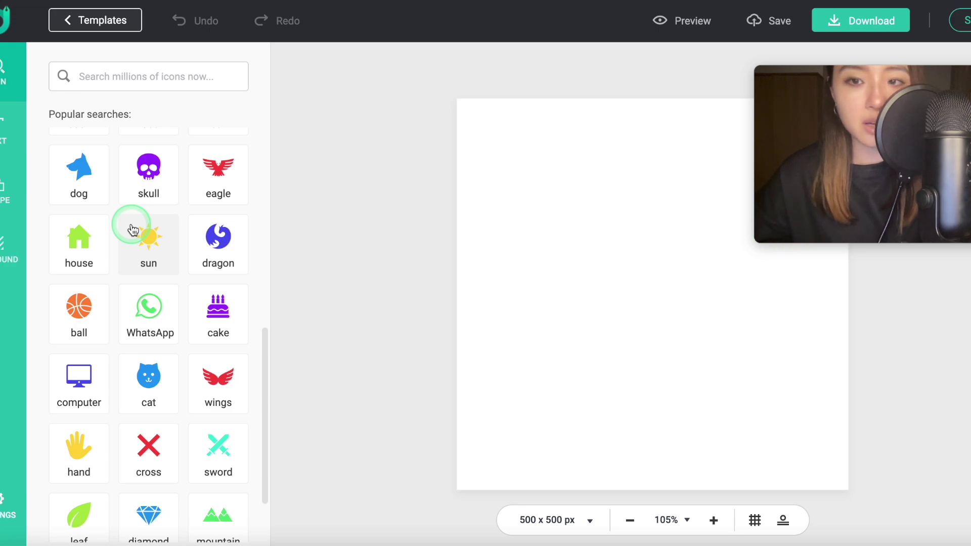
pyautogui.click(149, 372)
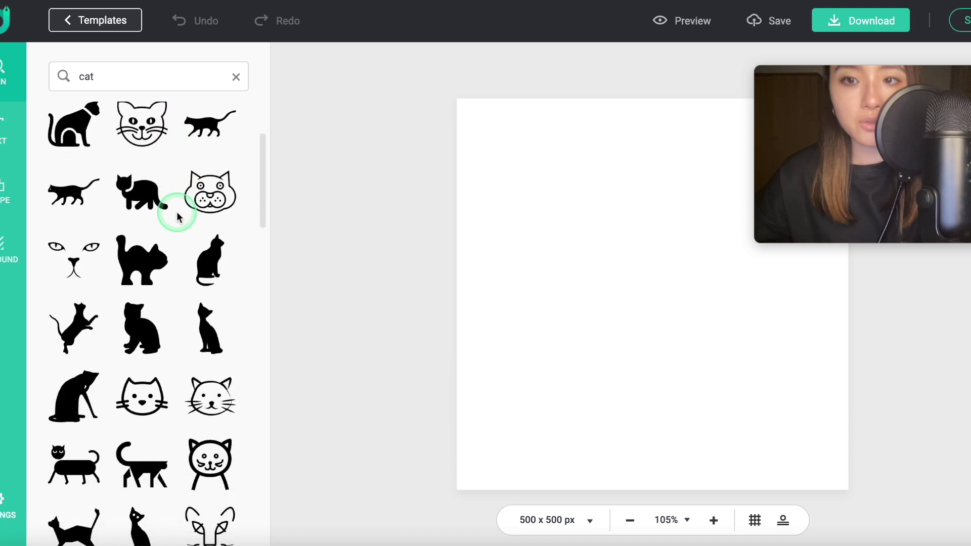
pyautogui.scroll(-5, 177, 211)
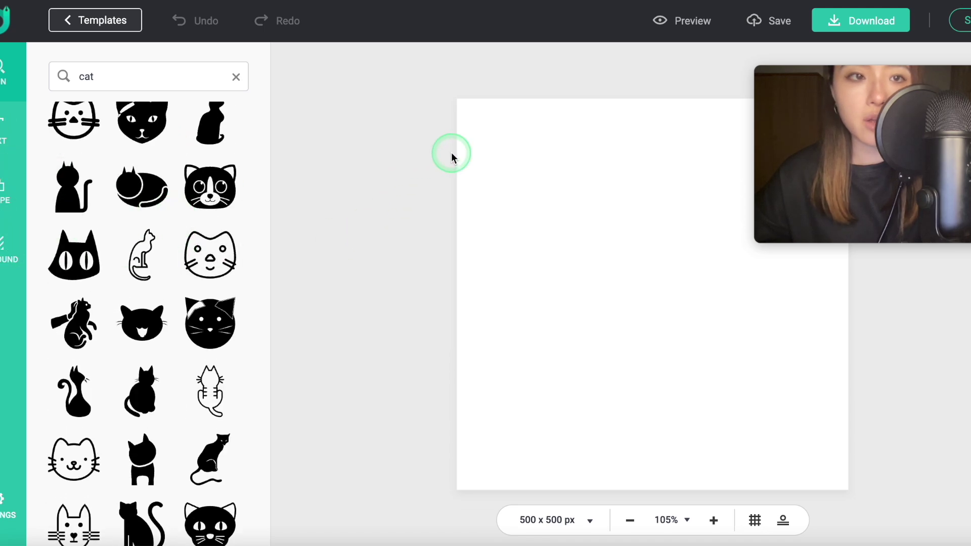
pyautogui.click(76, 22)
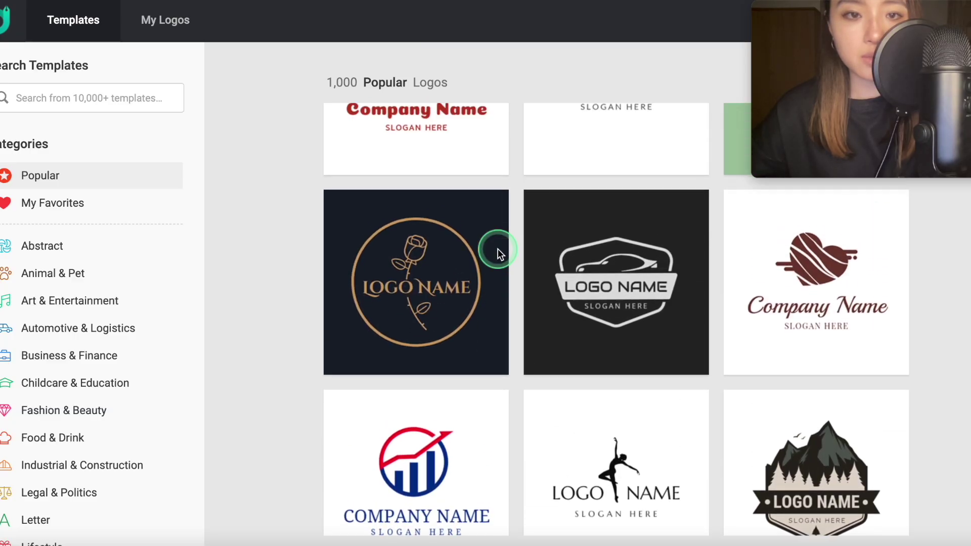
# Open the rose-in-a-circle template and replace the word LOGO with LJHKJ.
pyautogui.click(497, 249)
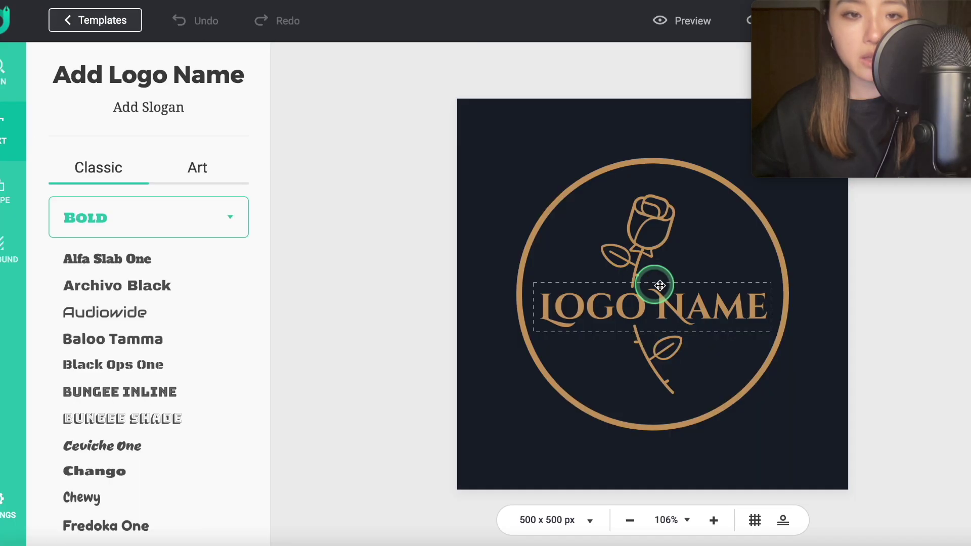
pyautogui.click(675, 305)
pyautogui.doubleClick(584, 314)
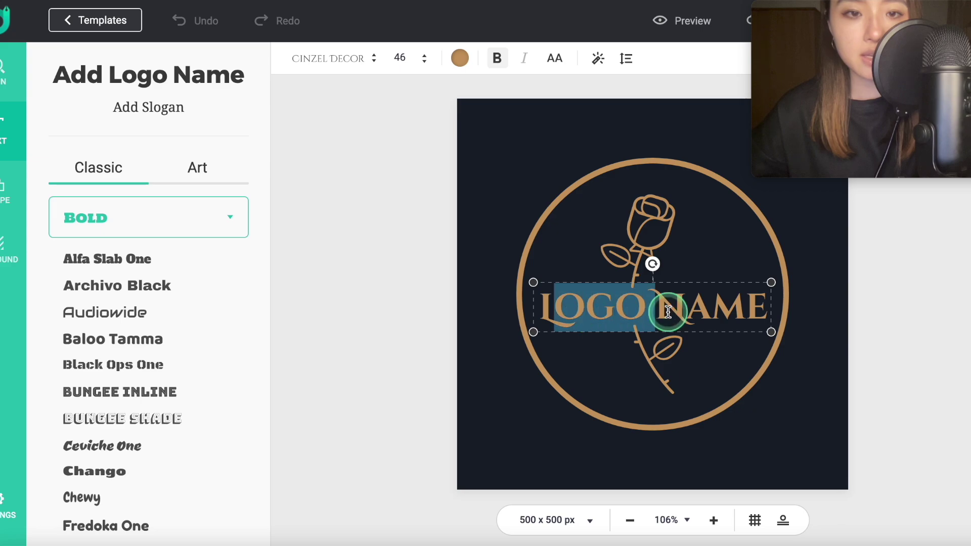
pyautogui.write('LJHKJ')
# Check the rose graphic and circle ring, then download the edited logo.
pyautogui.click(661, 215)
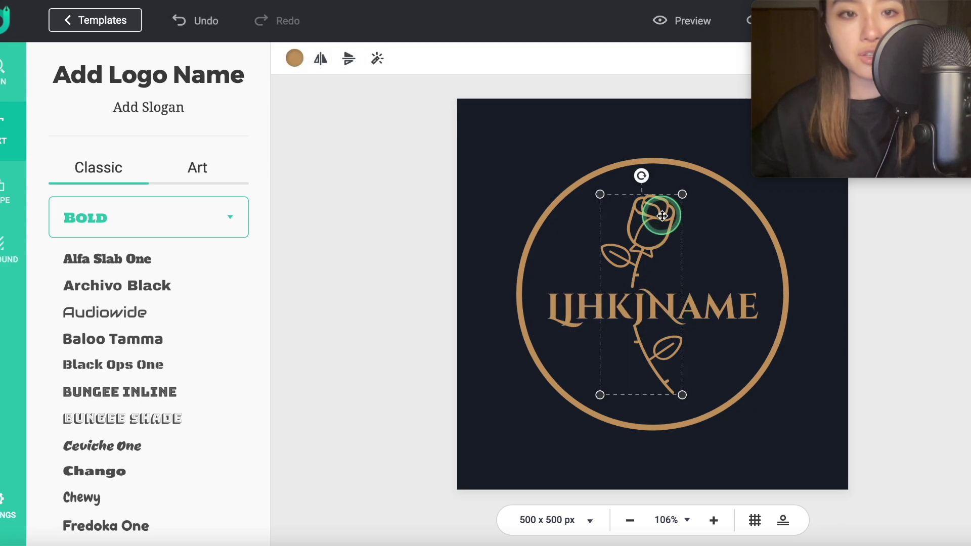
pyautogui.click(746, 196)
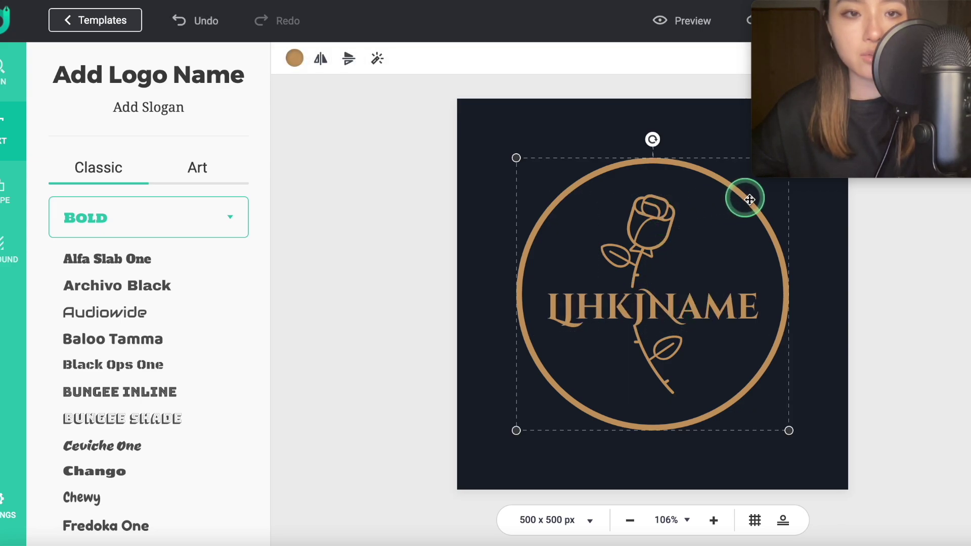
pyautogui.click(851, 287)
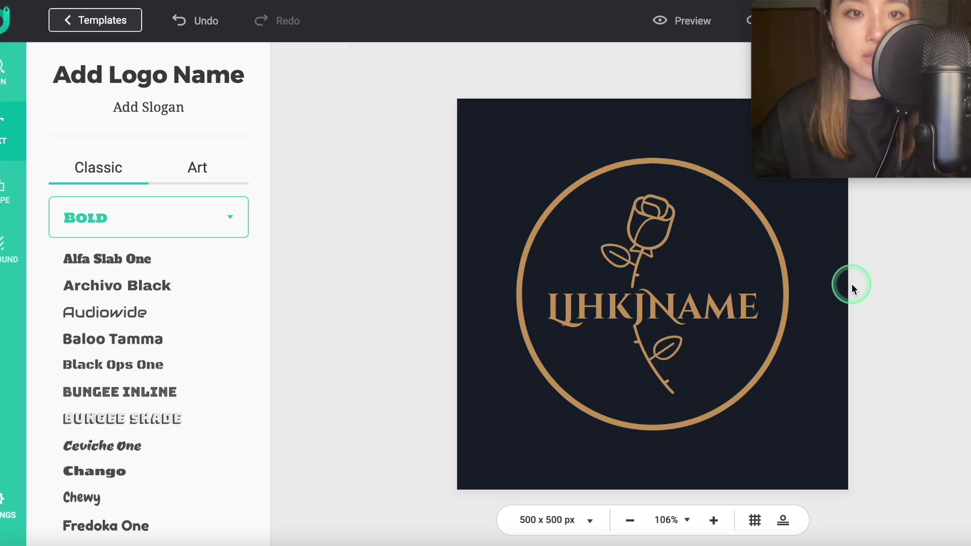
pyautogui.click(858, 22)
pyautogui.scroll(-3, 473, 182)
pyautogui.scroll(3, 474, 180)
pyautogui.scroll(-9, 474, 180)
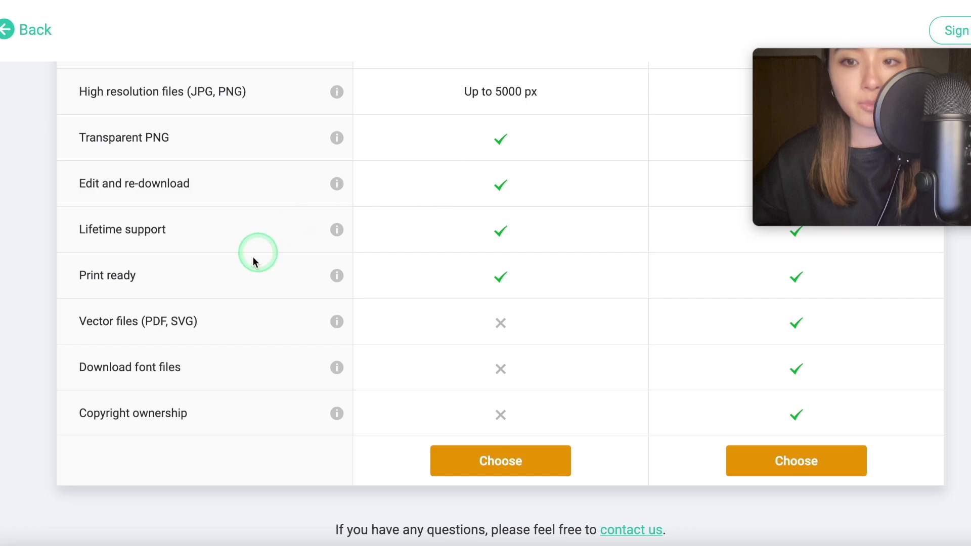
pyautogui.scroll(1, 208, 335)
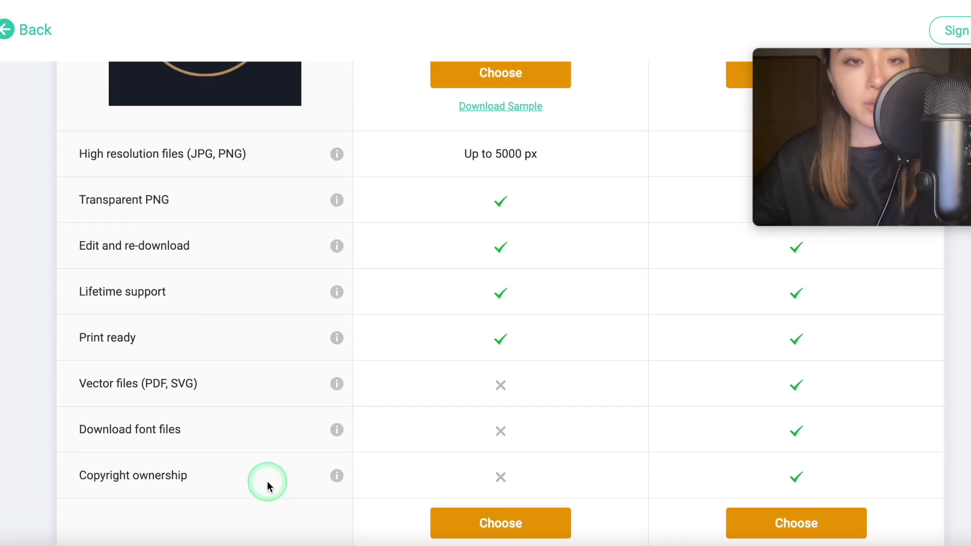
pyautogui.scroll(8, 279, 486)
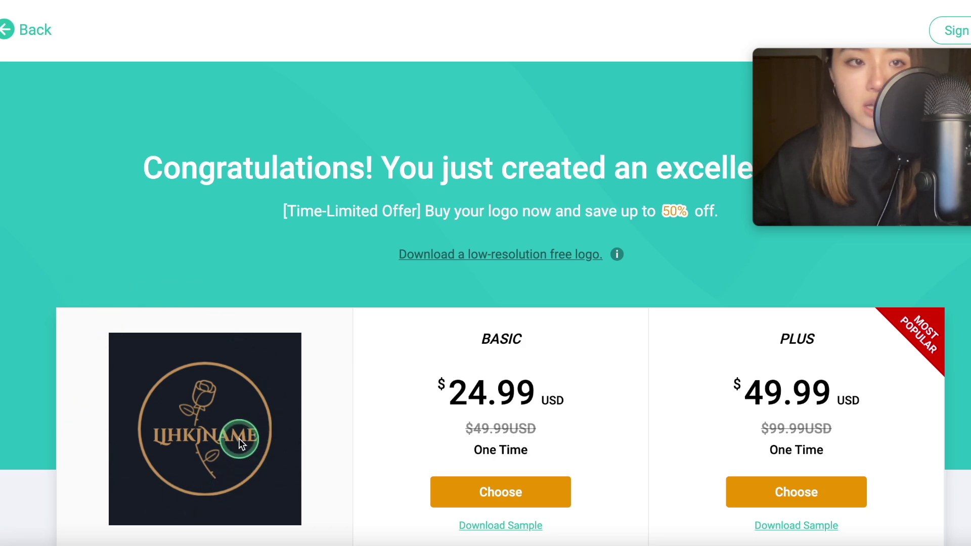
pyautogui.scroll(-2, 239, 438)
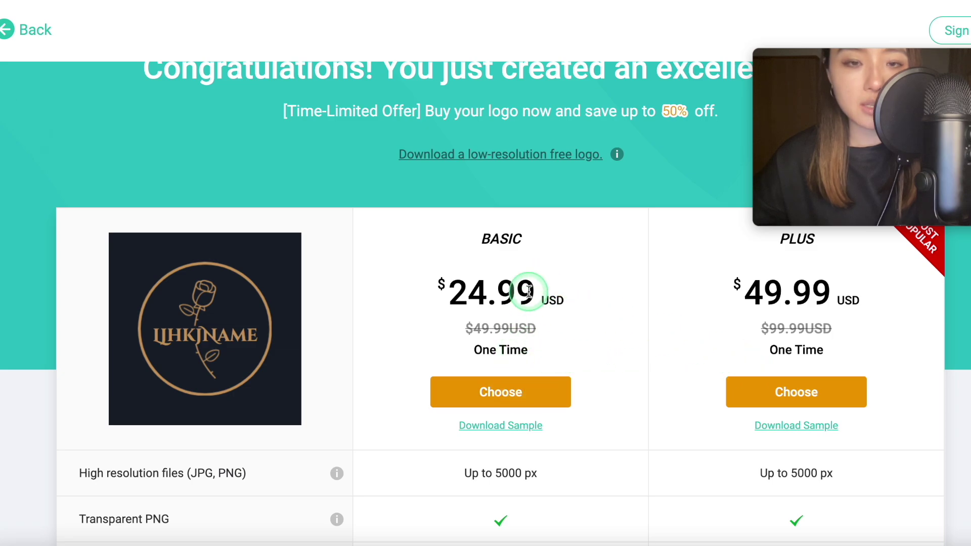
pyautogui.scroll(1, 374, 311)
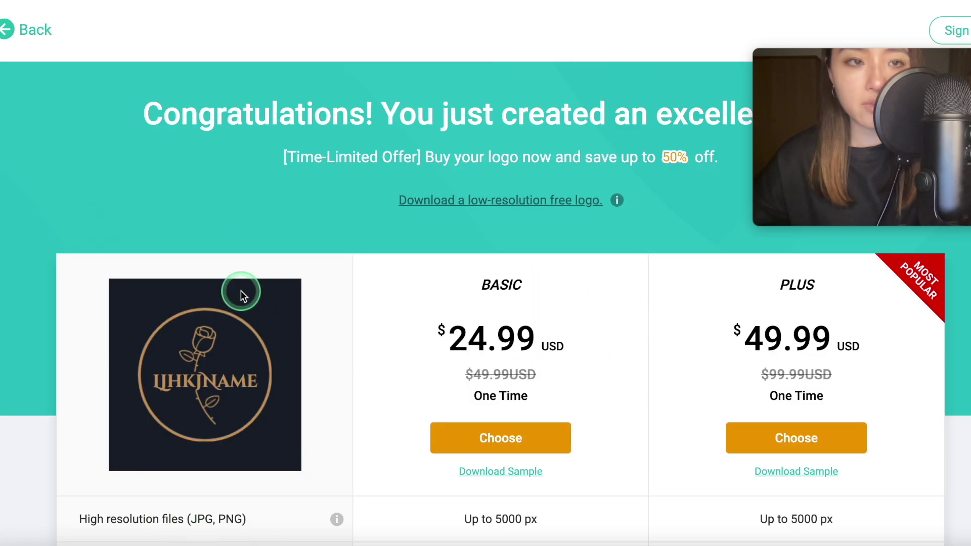
pyautogui.click(21, 32)
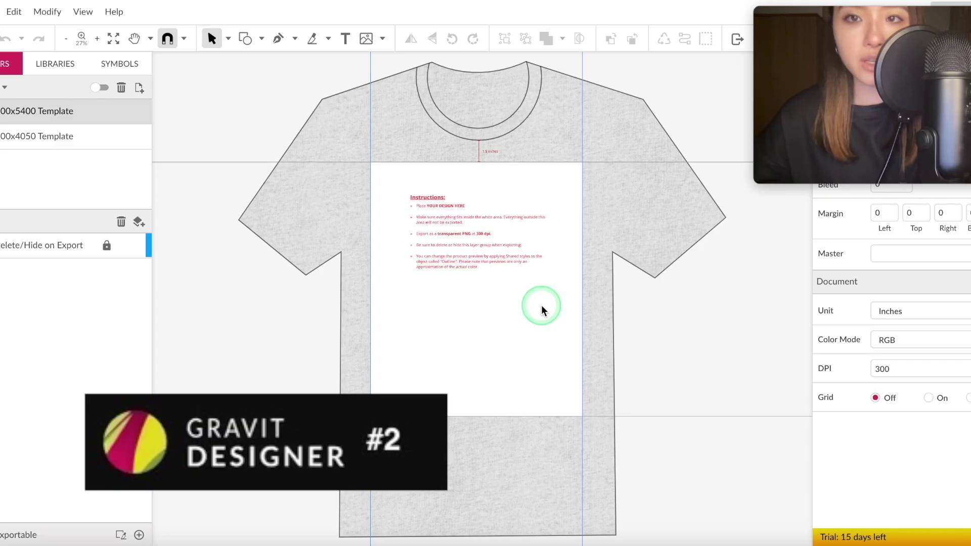
# Create a document from the Print on Demand Redbubble T-Shirt preset (2400x3200, 2875x3900 px).
pyautogui.scroll(-2, 541, 309)
pyautogui.scroll(3, 541, 309)
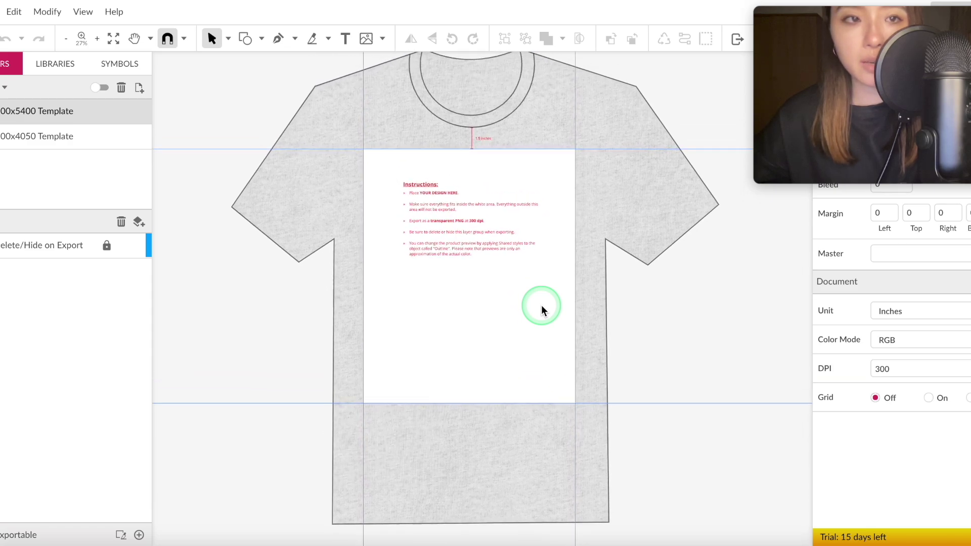
pyautogui.scroll(-2, 541, 309)
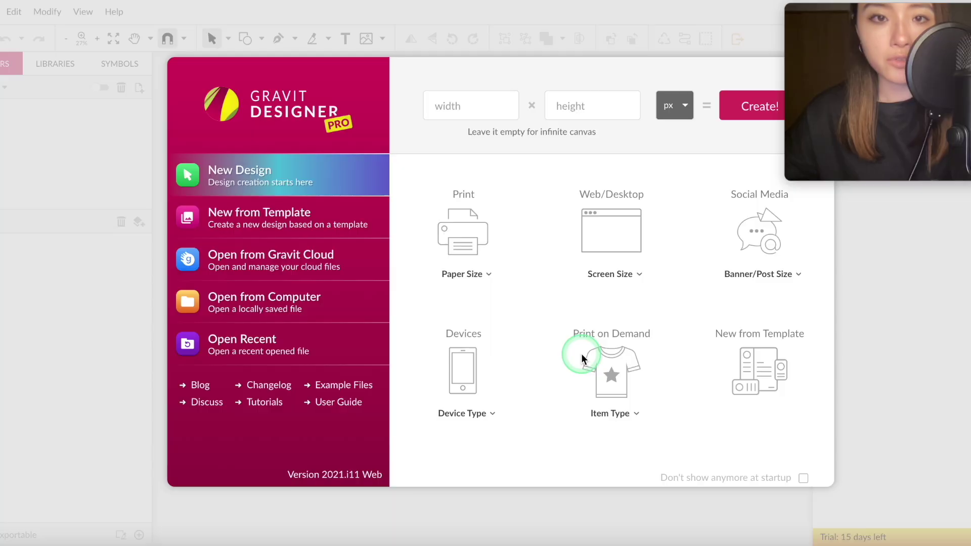
pyautogui.click(632, 414)
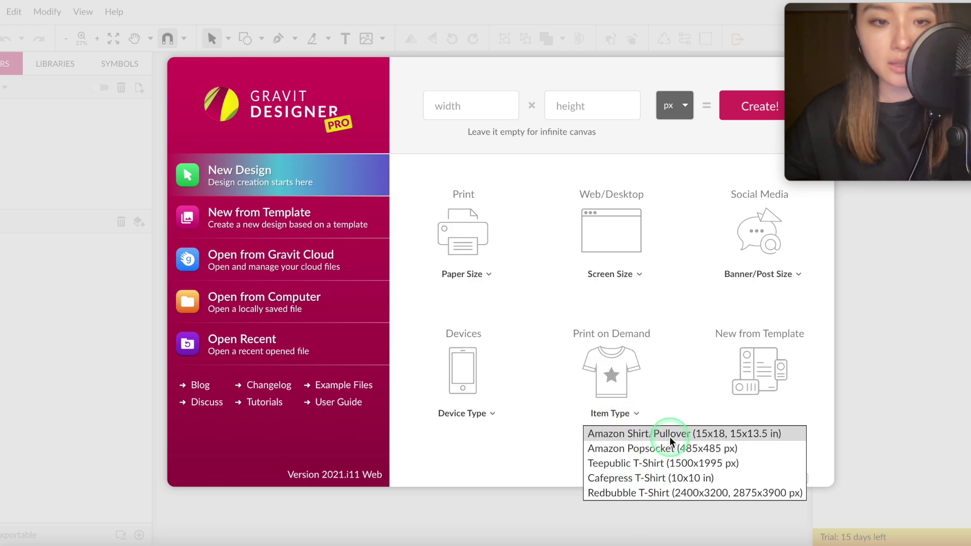
pyautogui.click(689, 493)
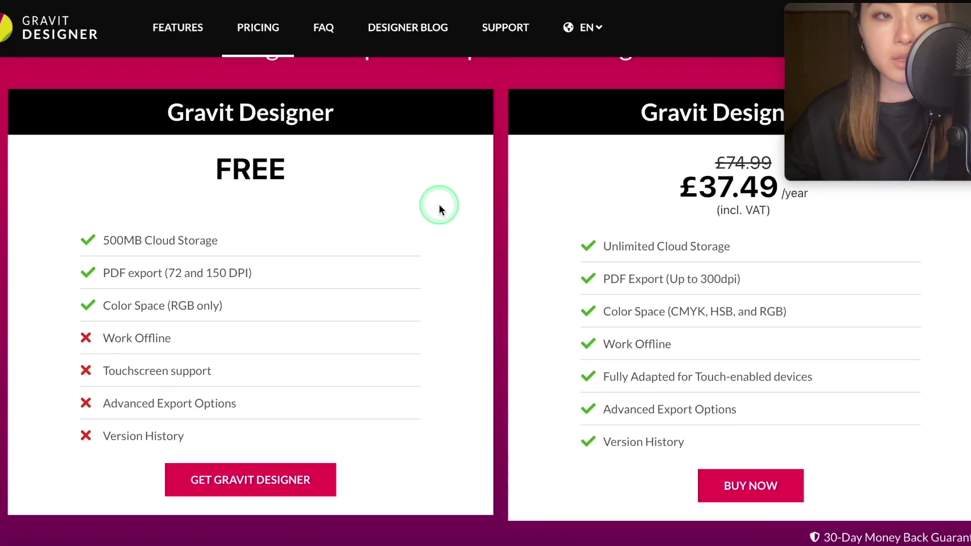
# Scroll the Gravit Designer pricing page comparing the FREE and £37.49/year plans.
pyautogui.scroll(1, 439, 208)
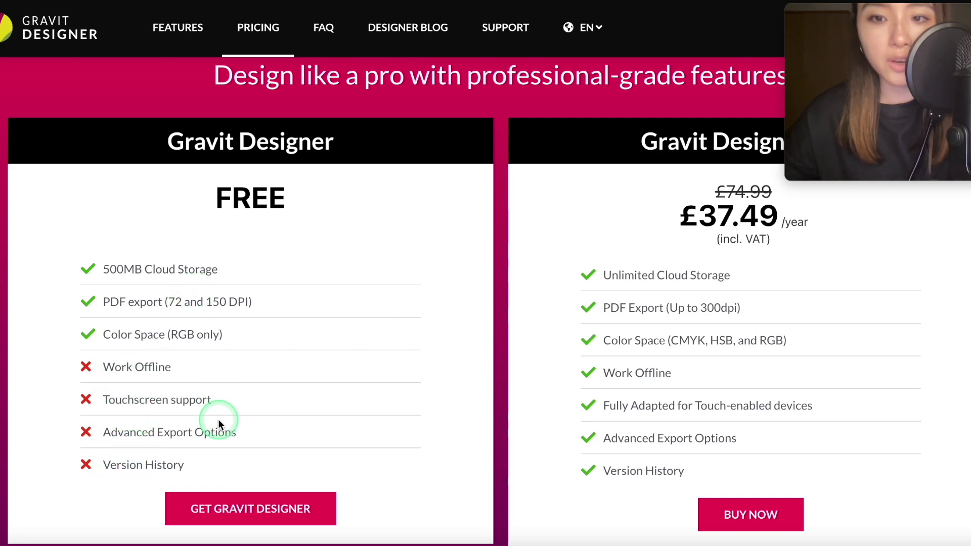
pyautogui.scroll(1, 303, 275)
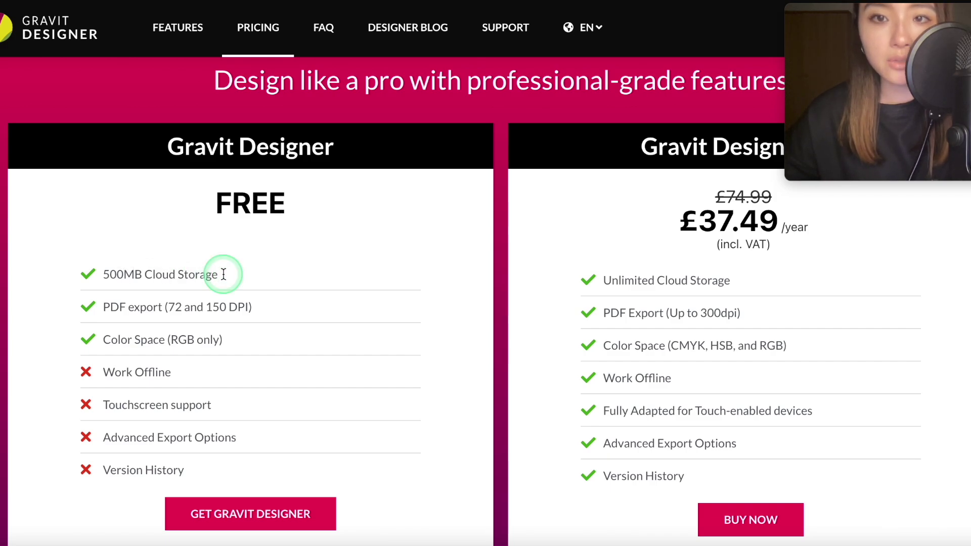
pyautogui.scroll(-1, 223, 274)
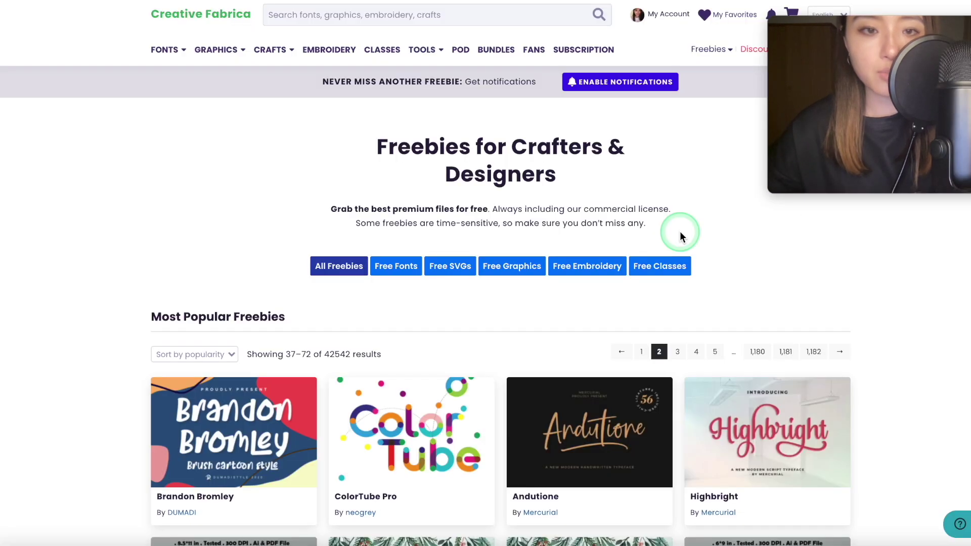
# Scroll through Creative Fabrica's Most Popular Freebies grid of free fonts and graphics.
pyautogui.scroll(-5, 679, 233)
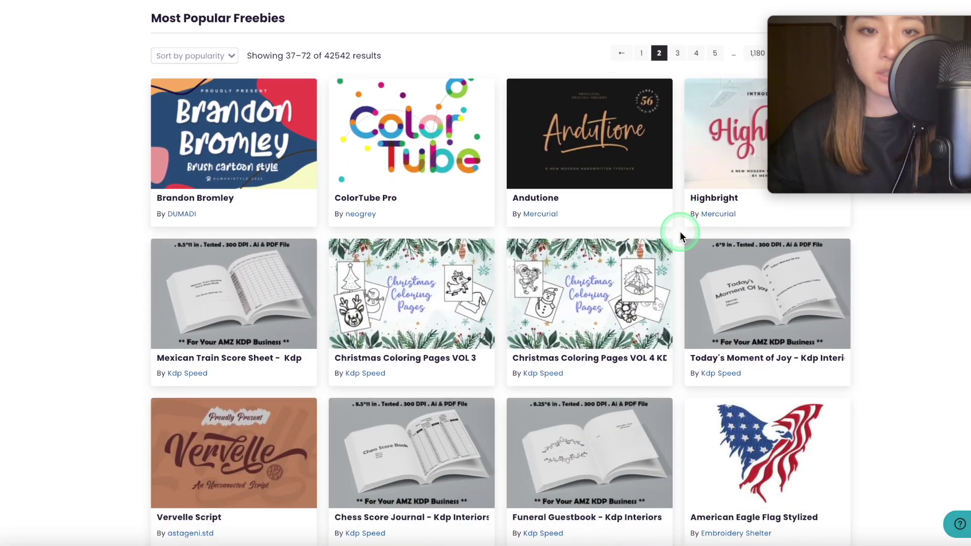
pyautogui.scroll(-7, 679, 233)
pyautogui.scroll(12, 680, 234)
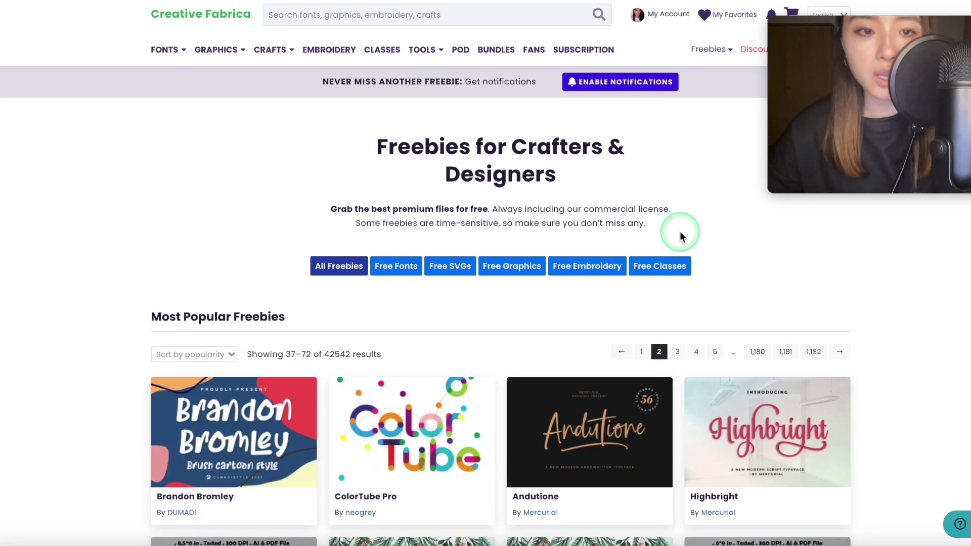
pyautogui.scroll(-5, 680, 232)
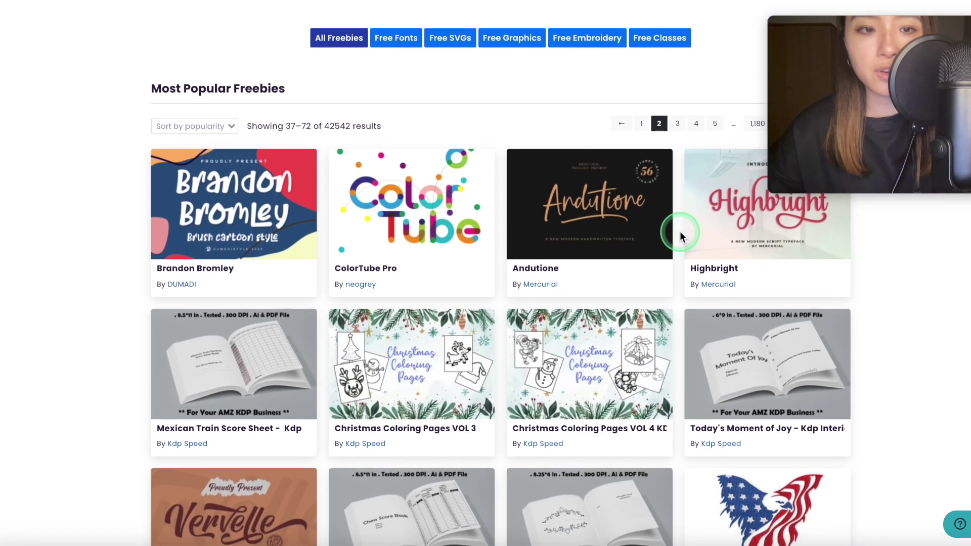
pyautogui.scroll(5, 680, 232)
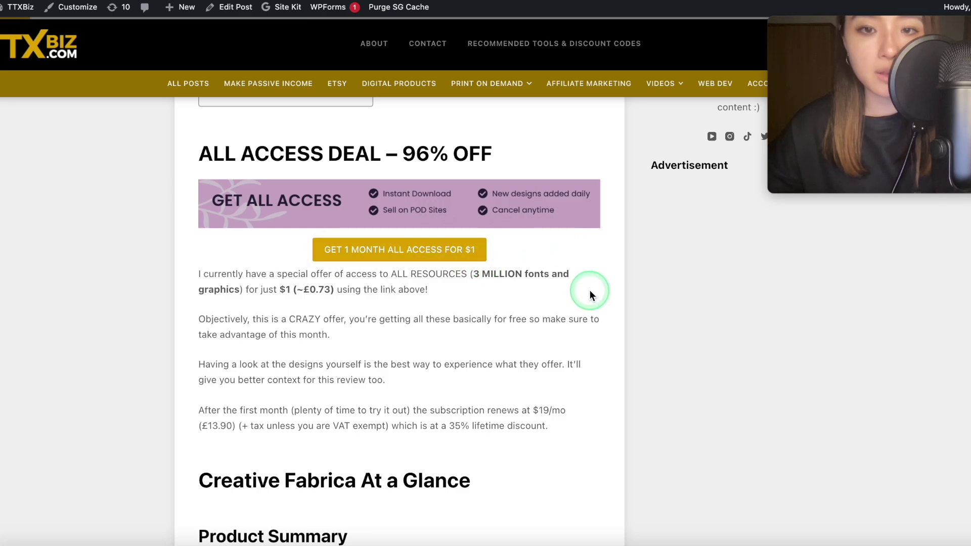
# Scroll the TTXBiz review between its All Access Deal and Product Summary sections.
pyautogui.scroll(-20, 589, 295)
pyautogui.scroll(10, 590, 292)
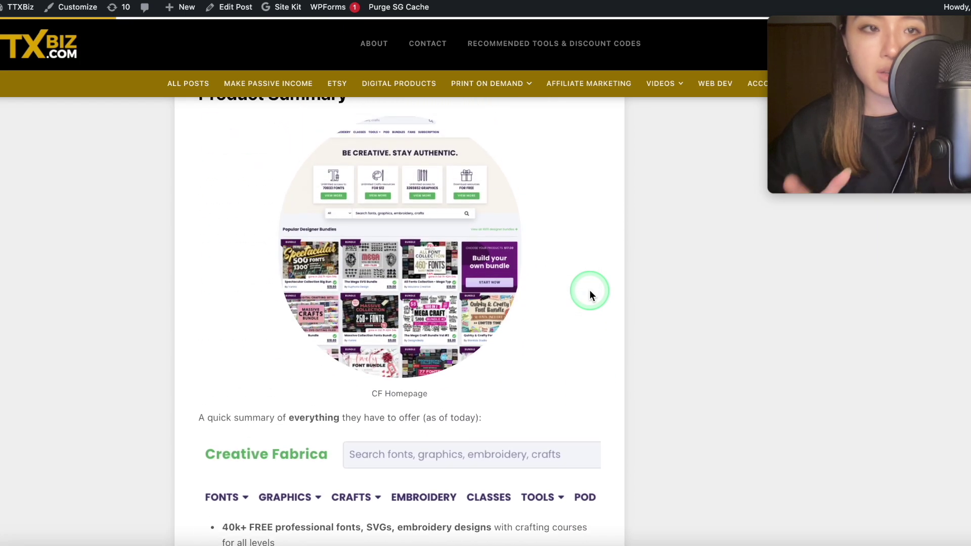
pyautogui.scroll(8, 590, 291)
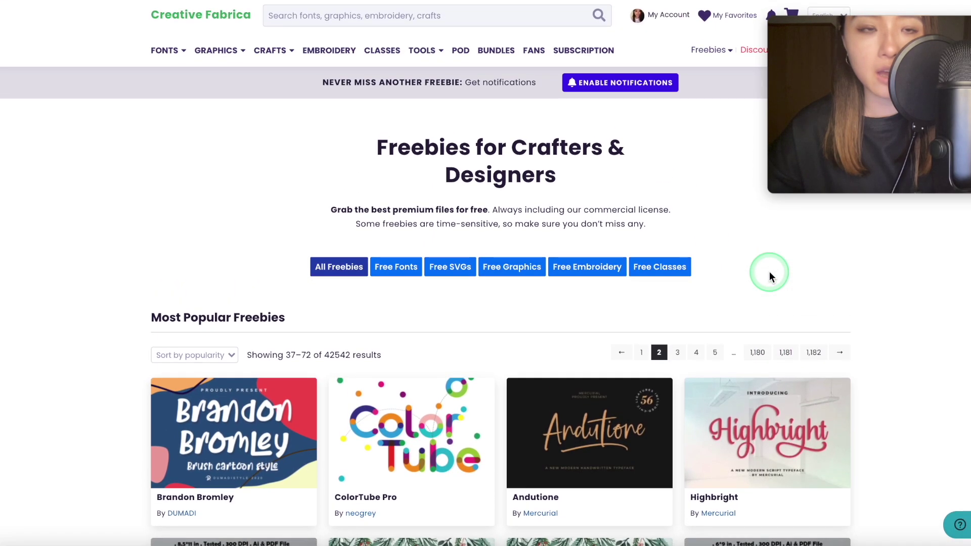
# Highlight the 42542 results count, then scroll the free product grid and back up.
pyautogui.scroll(-4, 769, 272)
pyautogui.moveTo(324, 137); pyautogui.dragTo(351, 140)
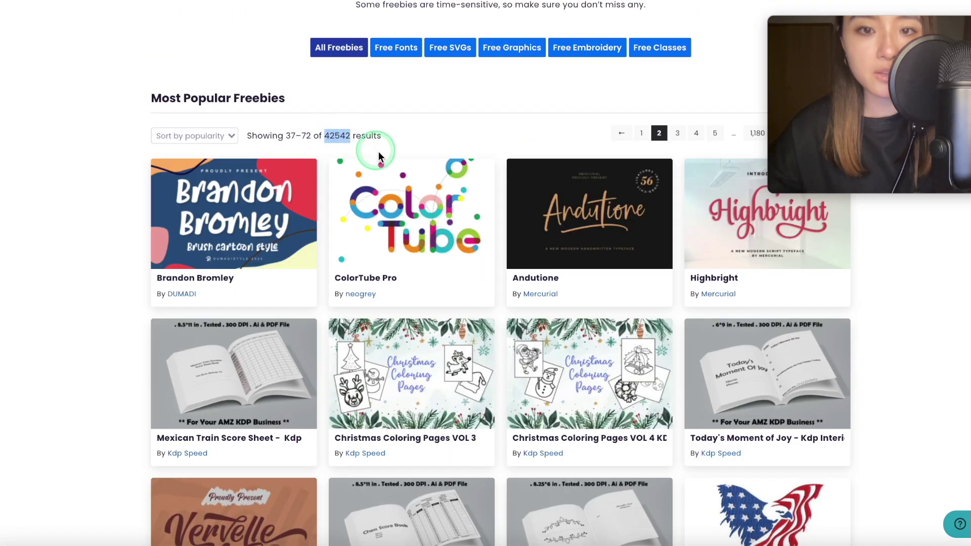
pyautogui.scroll(-10, 651, 284)
pyautogui.scroll(-13, 650, 284)
pyautogui.scroll(14, 650, 284)
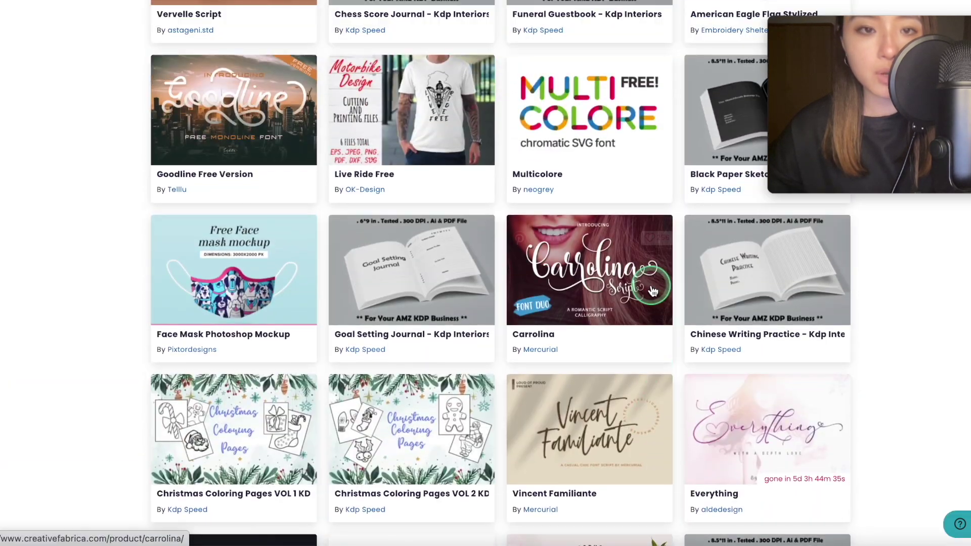
pyautogui.scroll(1, 652, 291)
pyautogui.scroll(15, 653, 291)
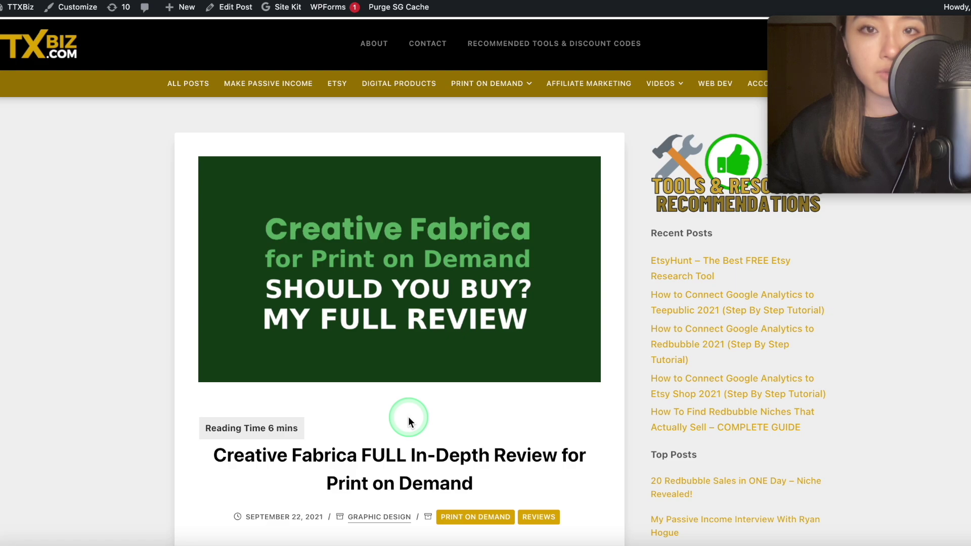
# Scroll into the intro of the Creative Fabrica FULL In-Depth Review post.
pyautogui.scroll(-3, 409, 420)
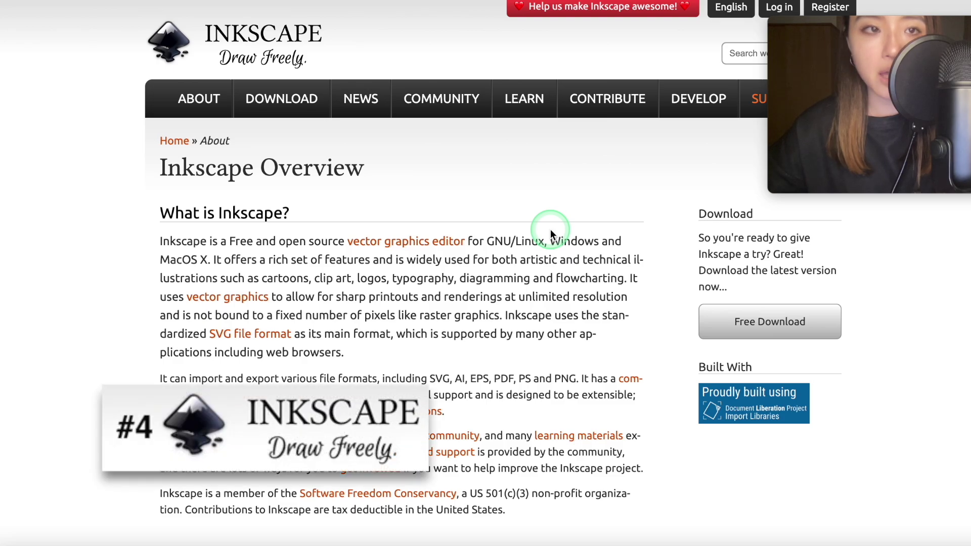
# Scroll through the Inkscape Overview page describing the free, open-source vector editor.
pyautogui.scroll(-6, 550, 229)
pyautogui.scroll(5, 550, 229)
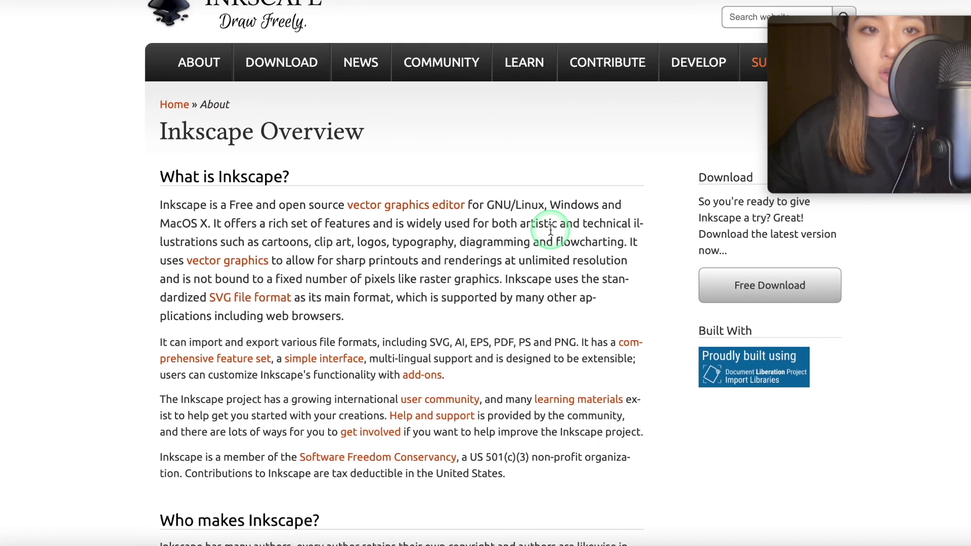
pyautogui.scroll(1, 550, 230)
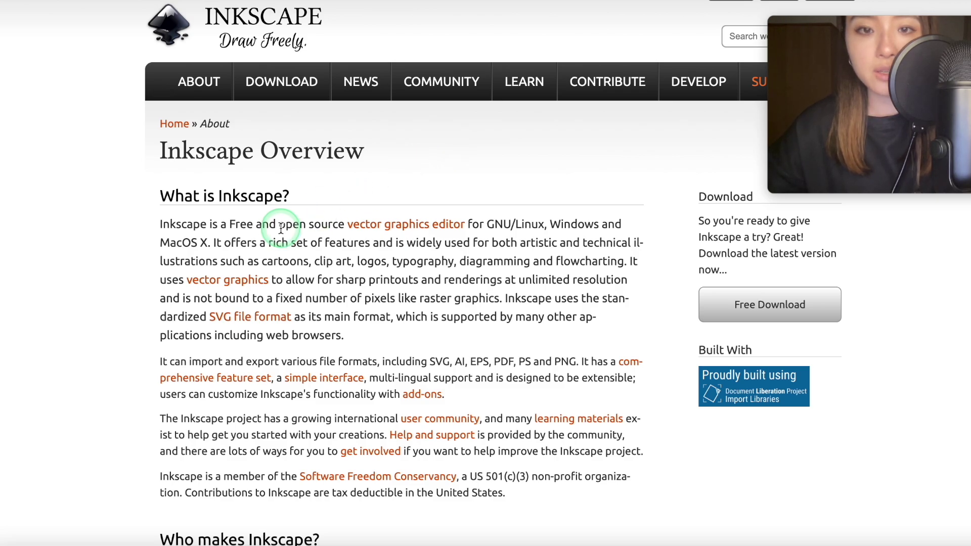
pyautogui.scroll(-5, 281, 228)
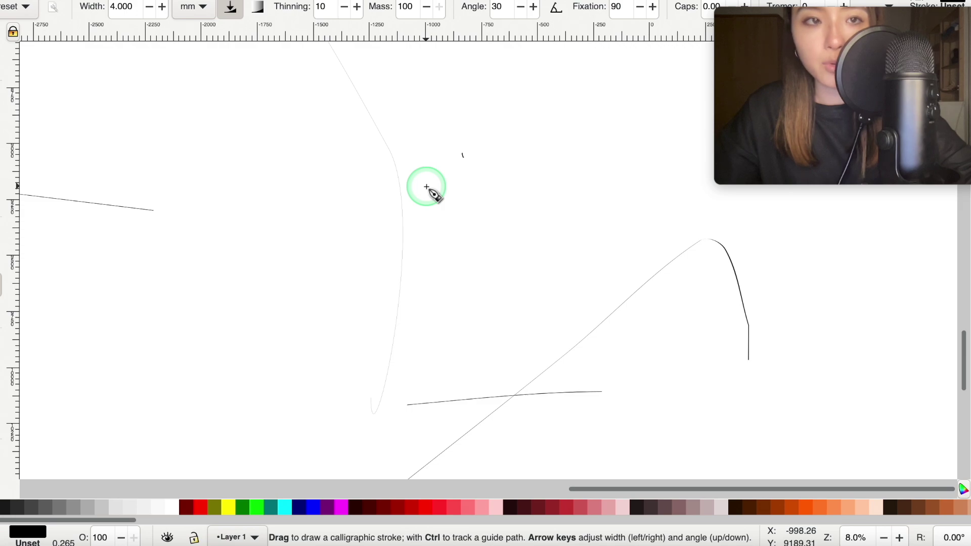
# Draw a sweeping calligraphic stroke across the canvas and zoom in on it.
pyautogui.moveTo(427, 188); pyautogui.dragTo(694, 275)
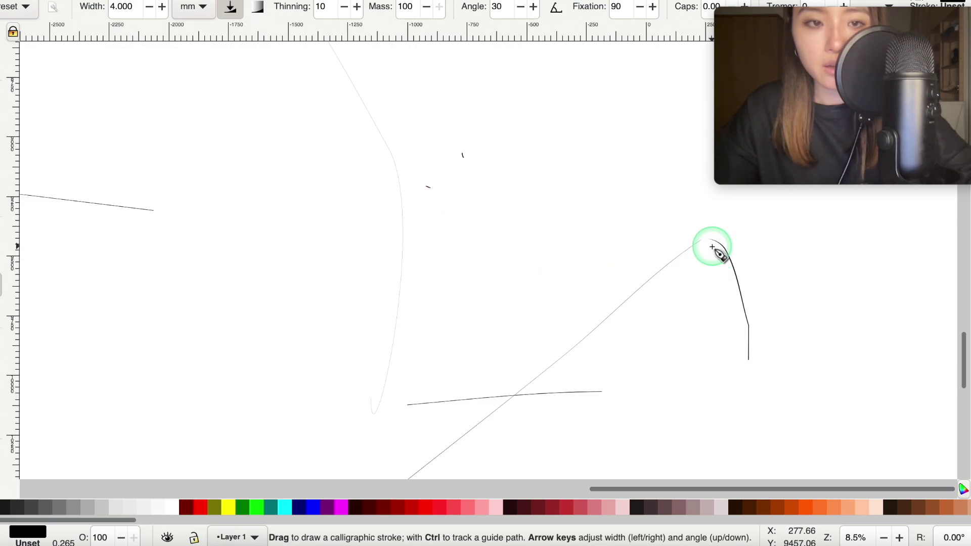
pyautogui.scroll(5, 718, 240)
pyautogui.scroll(1, 712, 247)
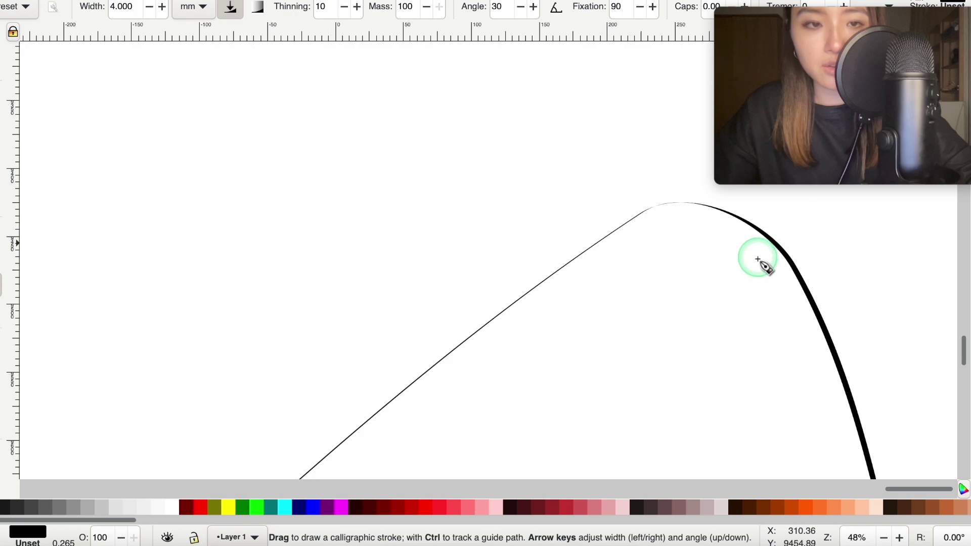
pyautogui.scroll(4, 794, 230)
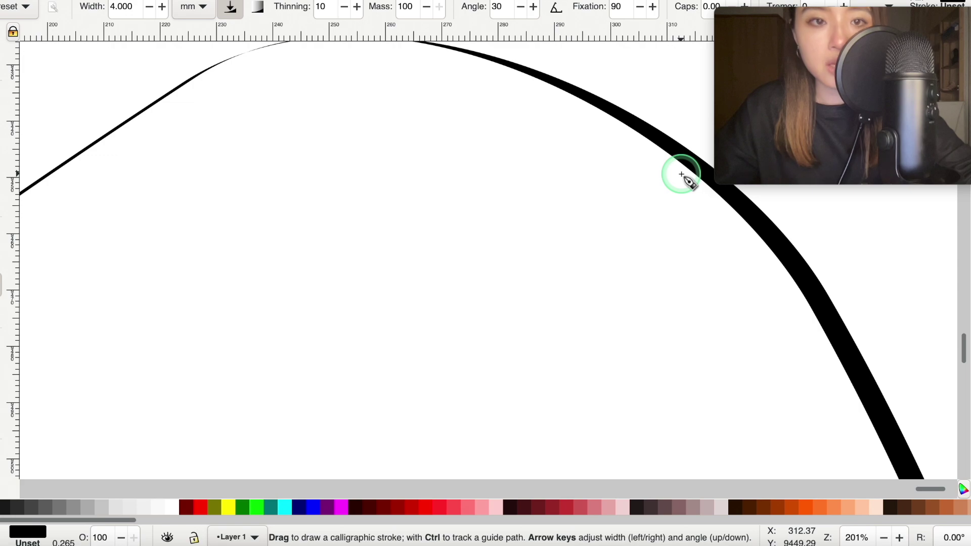
# Inspect the stroke's thin-to-thick taper up close, then zoom back out.
pyautogui.scroll(10, 657, 143)
pyautogui.scroll(-8, 657, 143)
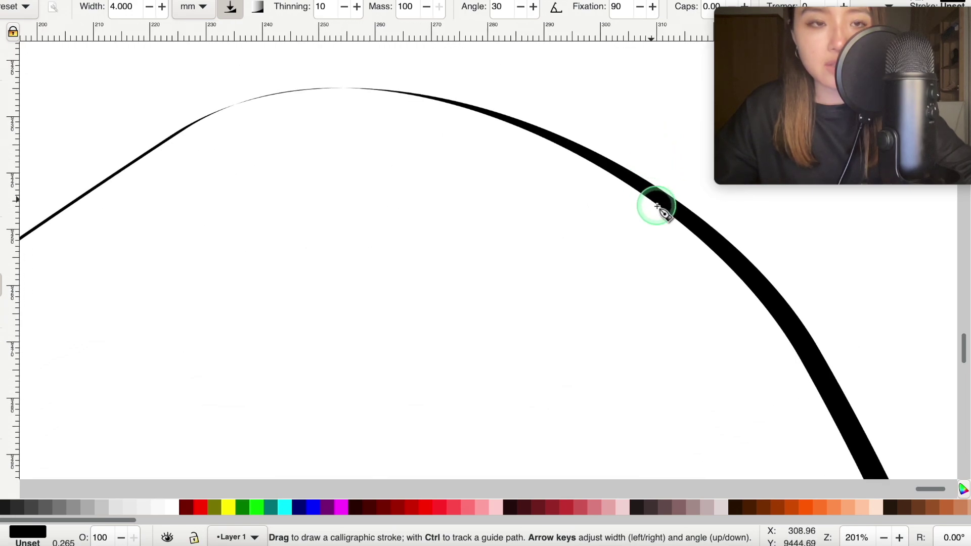
pyautogui.scroll(3, 657, 206)
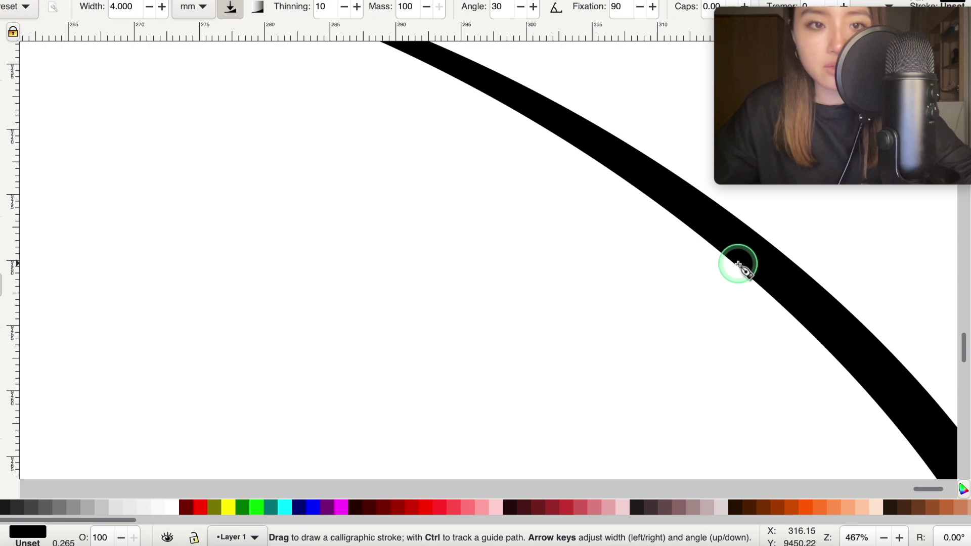
pyautogui.press('4')
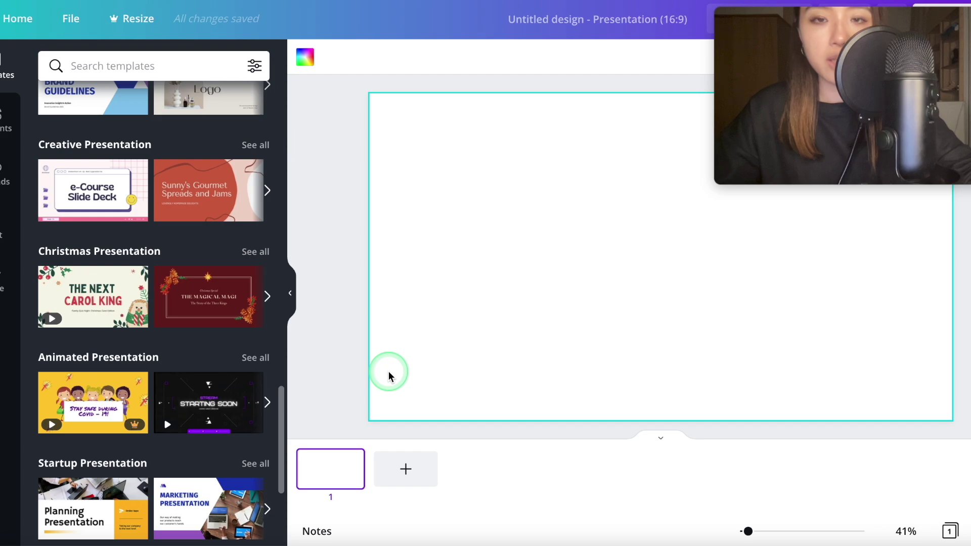
# Browse Canva's Text panel to look through the available text styles.
pyautogui.scroll(15, 127, 357)
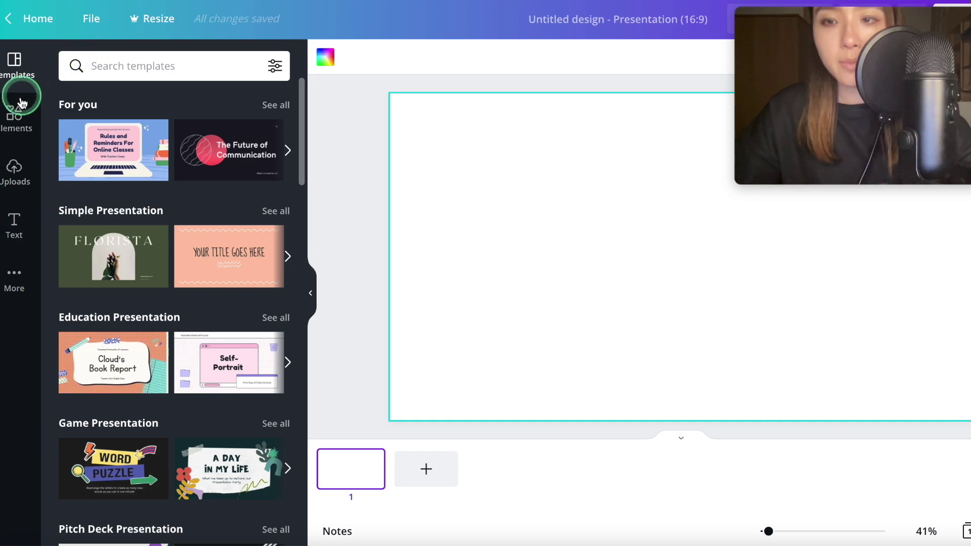
pyautogui.click(16, 238)
pyautogui.scroll(-10, 151, 249)
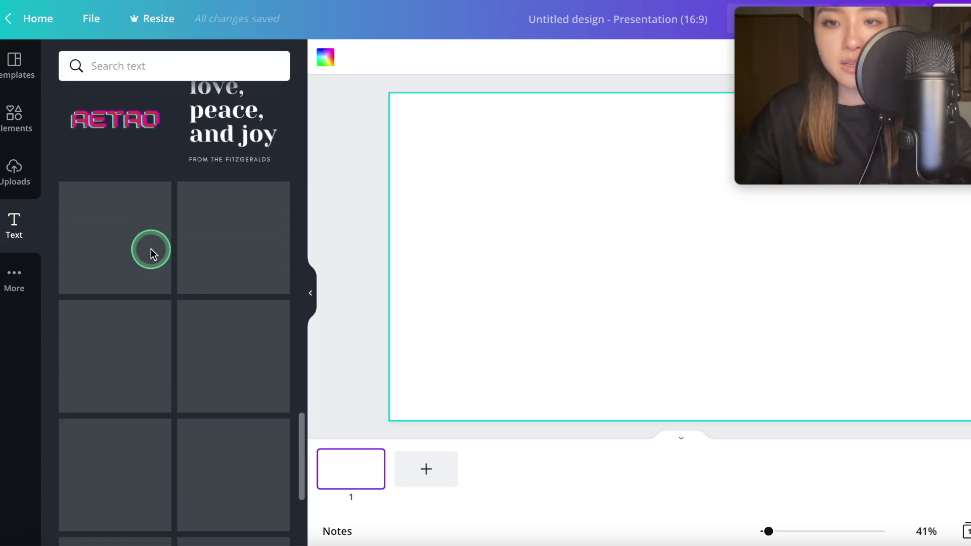
pyautogui.scroll(5, 151, 249)
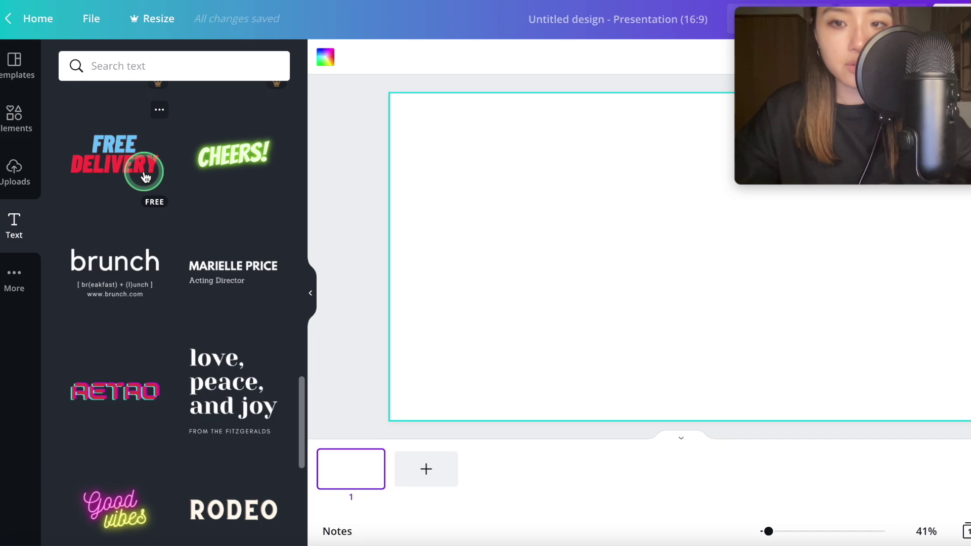
pyautogui.scroll(10, 143, 172)
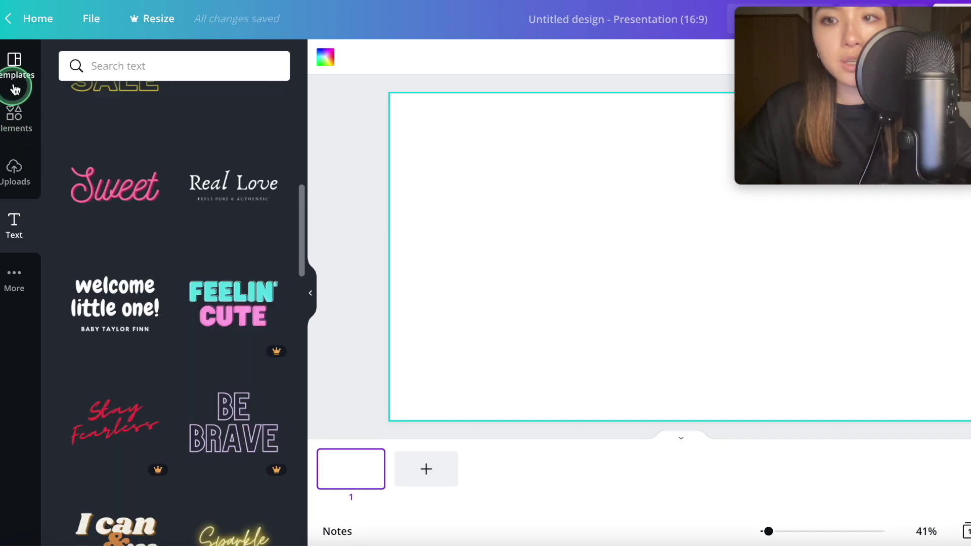
# Scroll through the presentation templates, then bring up the Elements library.
pyautogui.click(16, 81)
pyautogui.scroll(-15, 204, 190)
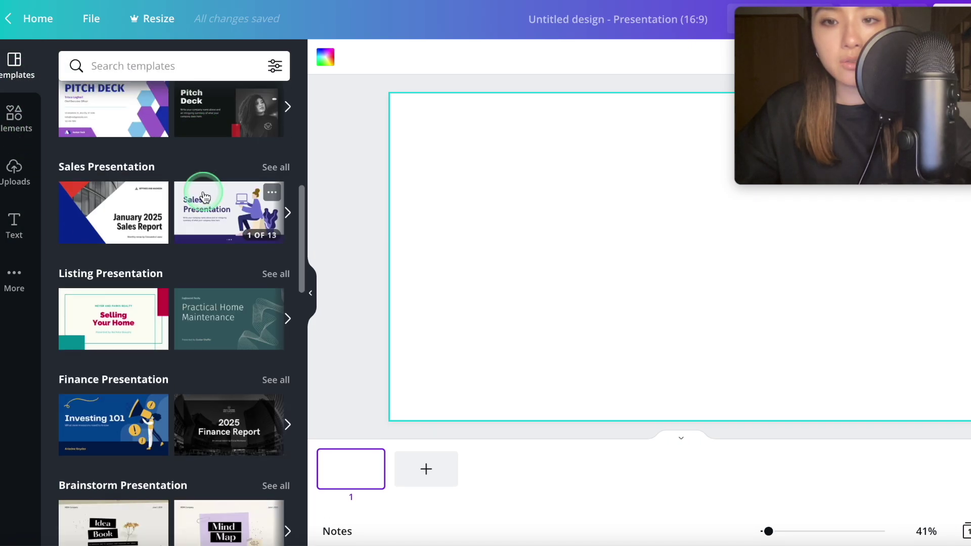
pyautogui.scroll(-8, 205, 197)
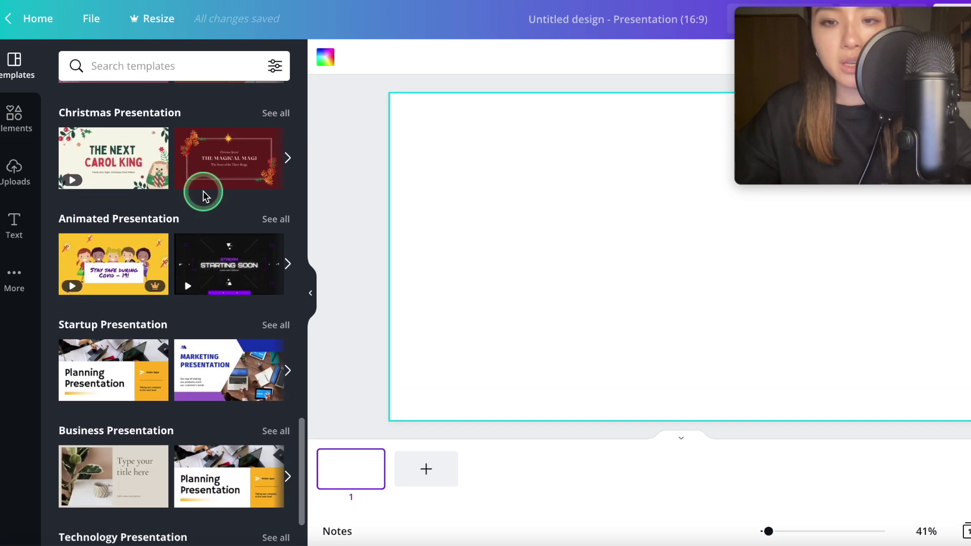
pyautogui.scroll(-5, 204, 194)
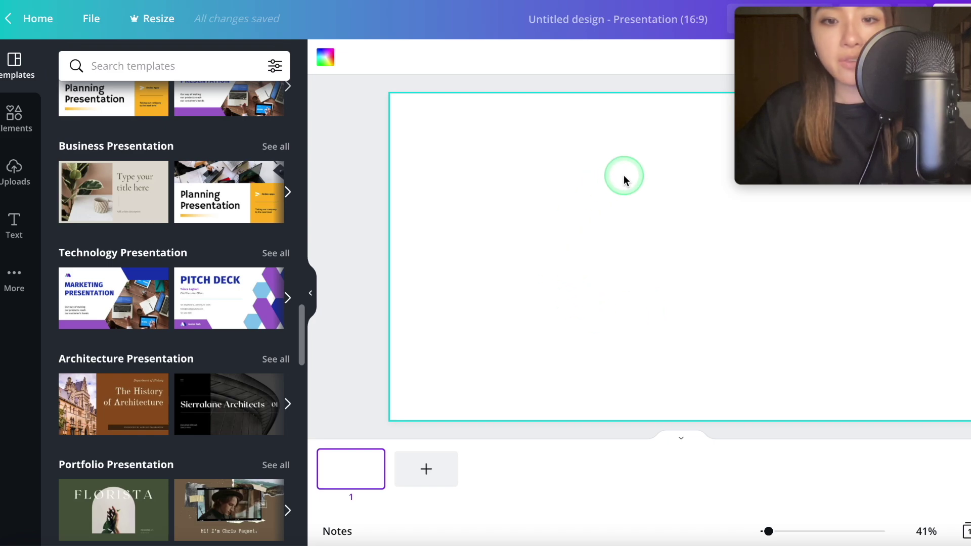
pyautogui.click(14, 118)
pyautogui.scroll(2, 174, 171)
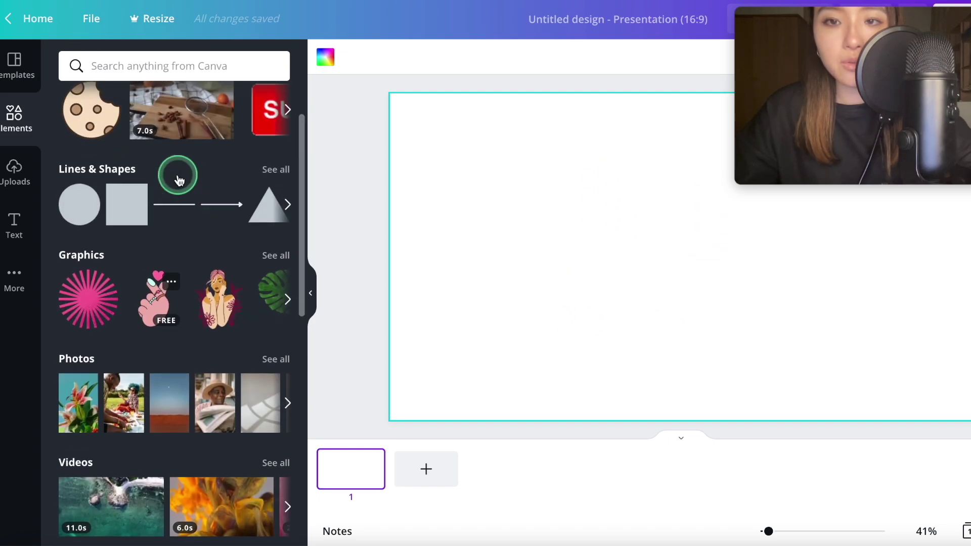
pyautogui.scroll(-3, 173, 173)
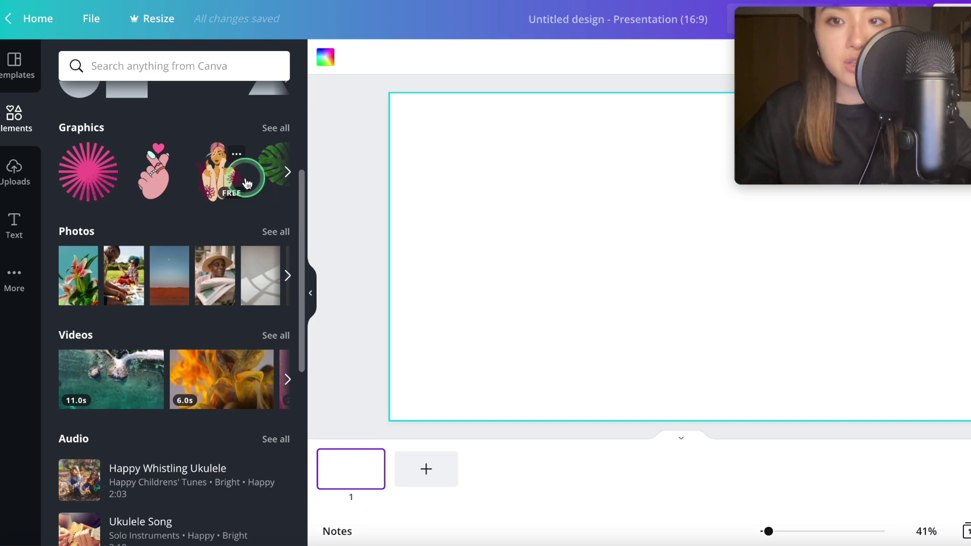
pyautogui.click(289, 173)
pyautogui.click(88, 184)
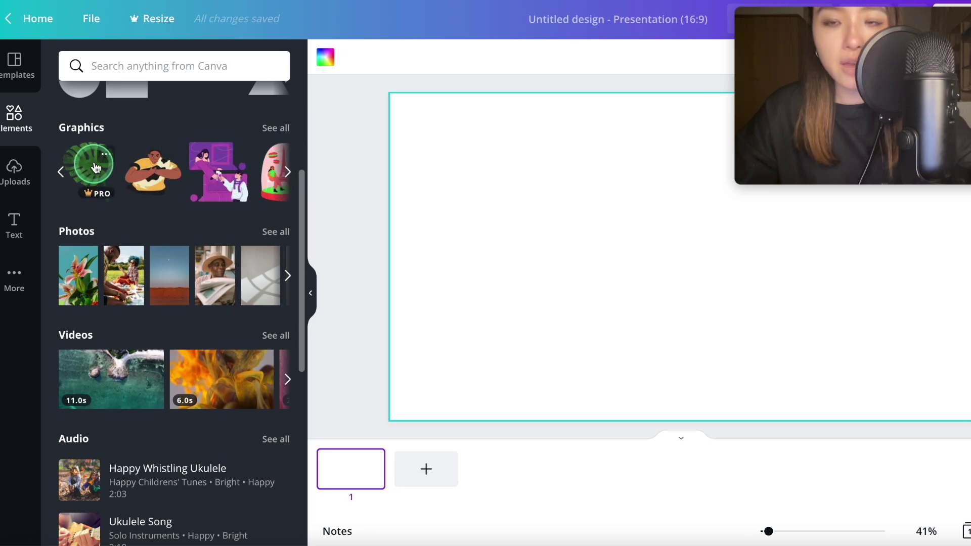
pyautogui.click(77, 211)
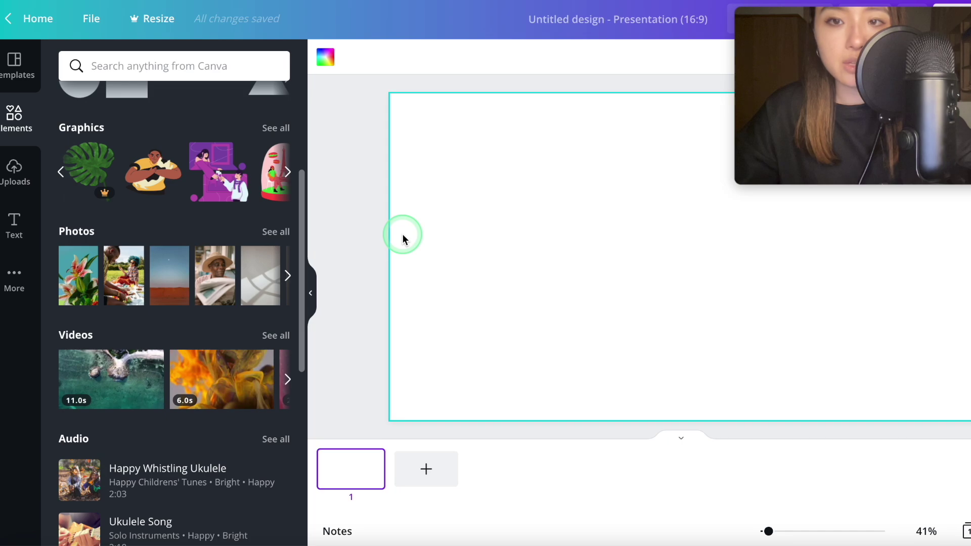
pyautogui.scroll(-7, 258, 320)
pyautogui.click(288, 291)
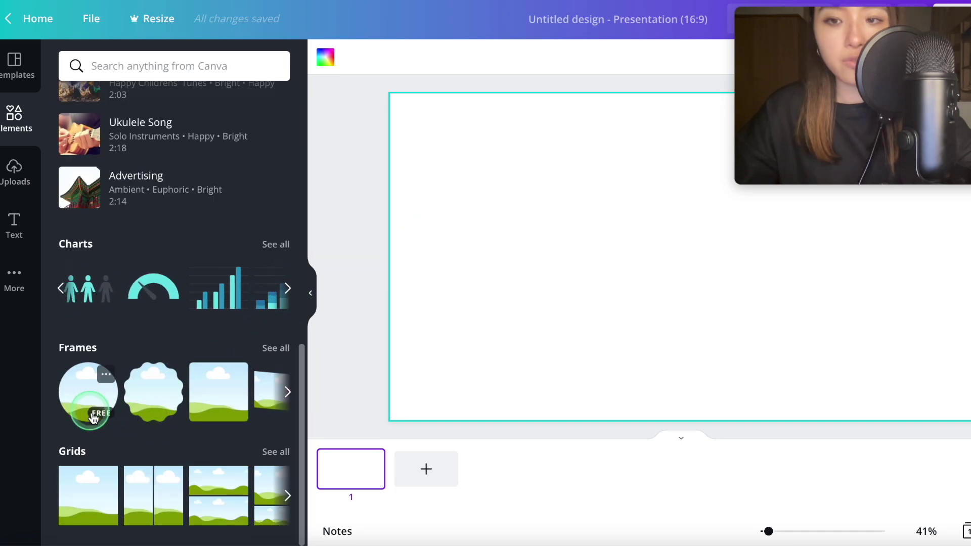
pyautogui.moveTo(107, 425)
pyautogui.mouseDown()
pyautogui.moveTo(95, 408)
pyautogui.moveTo(130, 444)
pyautogui.moveTo(82, 396)
pyautogui.mouseUp()
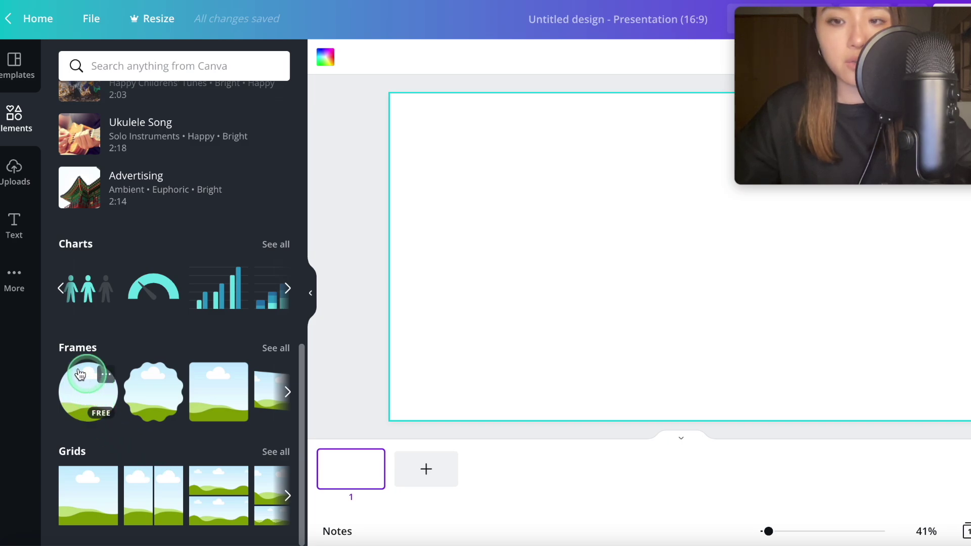
pyautogui.scroll(7, 219, 240)
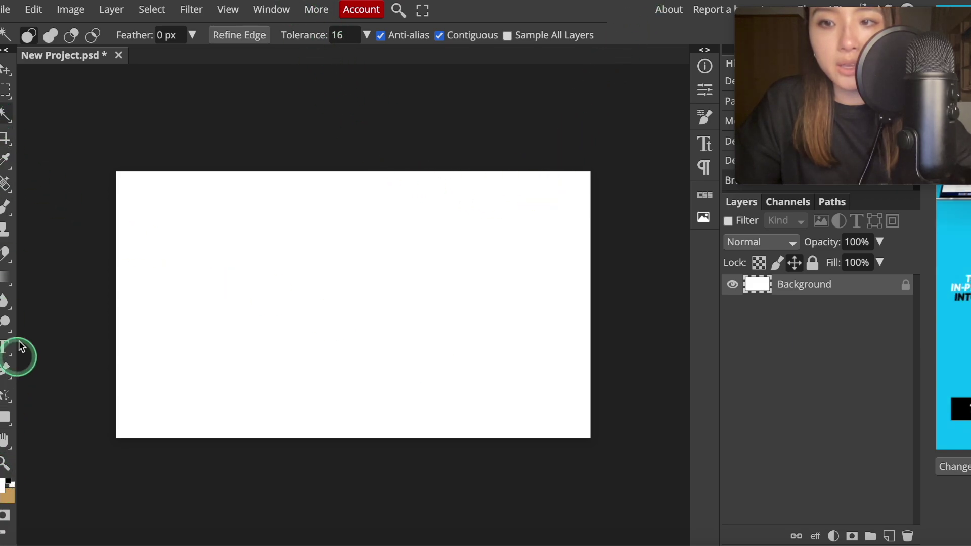
# Draw a red rectangle on the canvas's left side, select it with the Magic Wand, then deselect.
pyautogui.click(5, 417)
pyautogui.moveTo(190, 226); pyautogui.dragTo(377, 310)
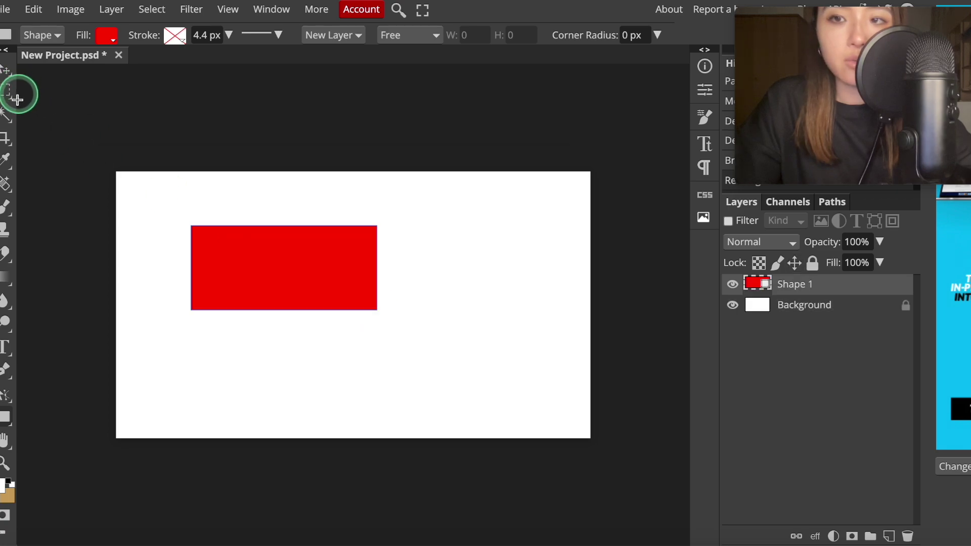
pyautogui.click(6, 116)
pyautogui.click(293, 255)
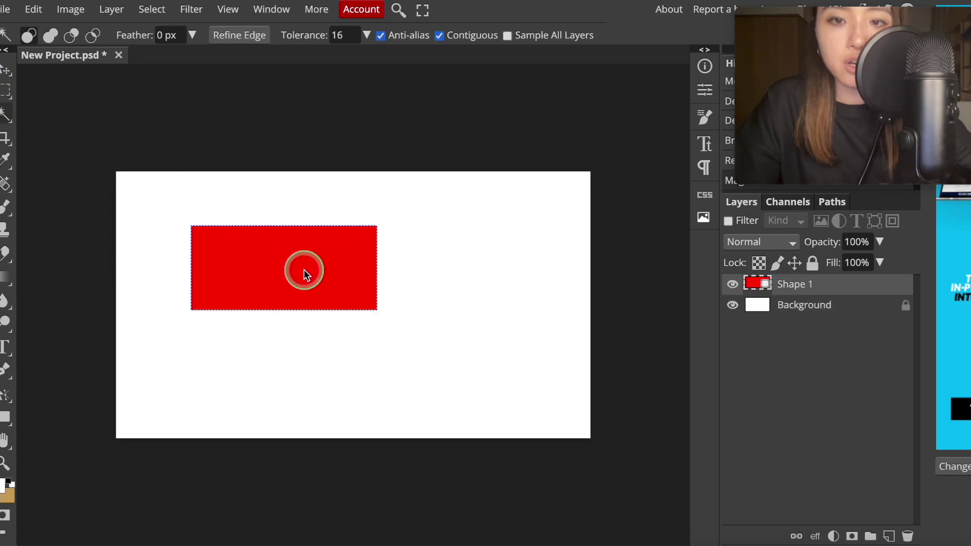
pyautogui.click(441, 254)
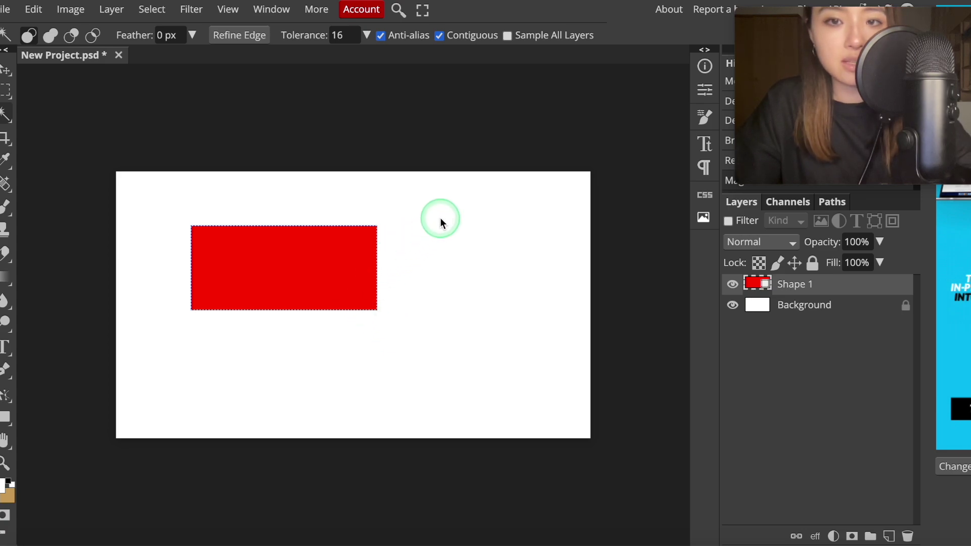
pyautogui.hotkey('ctrl', 'd')
pyautogui.press('m')
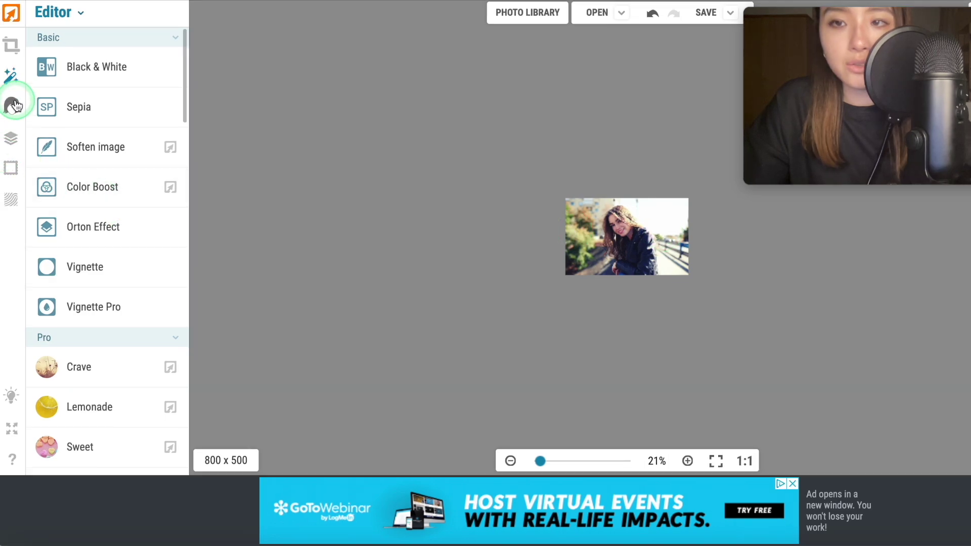
# Browse iPiccy's skin and eye Touch Up tools for the portrait photo.
pyautogui.click(14, 105)
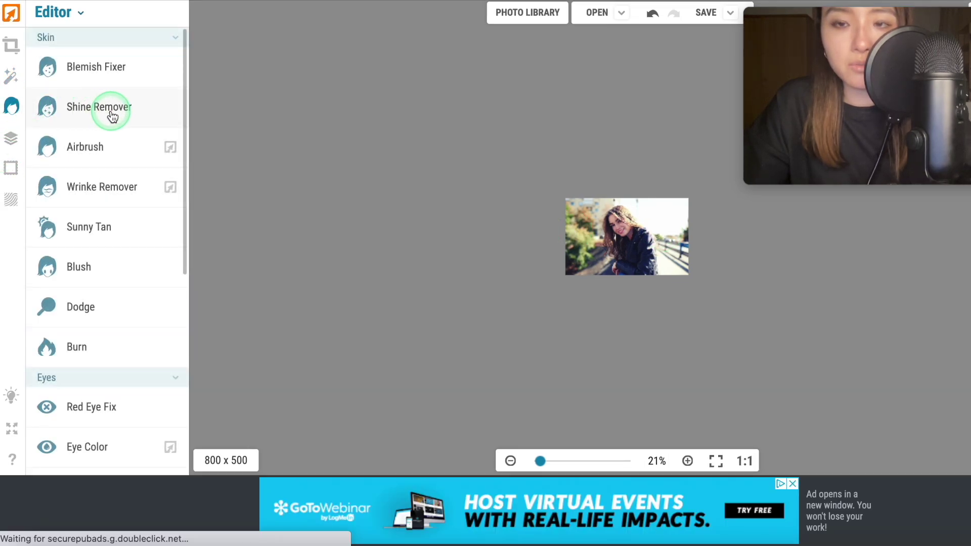
pyautogui.scroll(-5, 112, 116)
pyautogui.scroll(5, 112, 117)
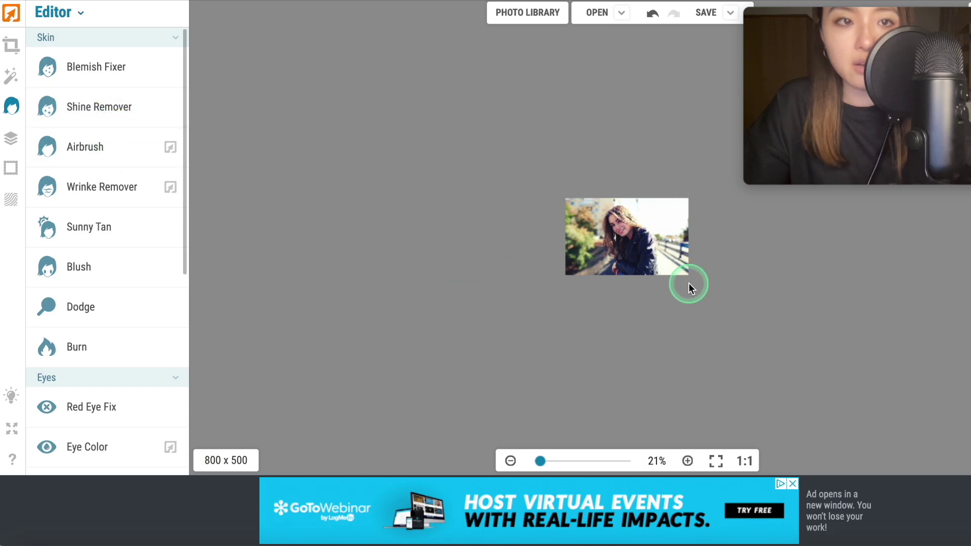
pyautogui.scroll(4, 690, 288)
pyautogui.scroll(-2, 691, 288)
pyautogui.scroll(3, 690, 289)
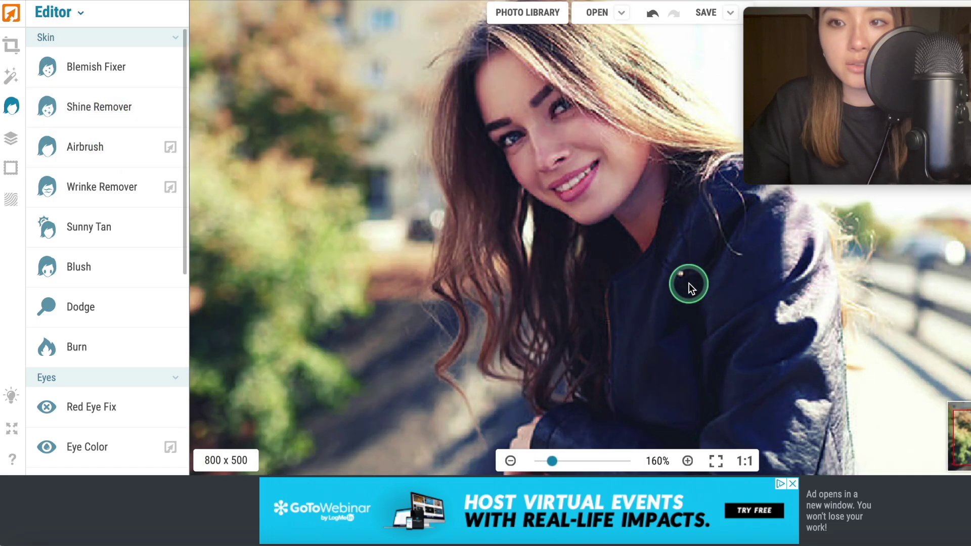
# Open Liquify from the Basic/Advanced list, with brush size 95 and intensity 50.
pyautogui.click(11, 45)
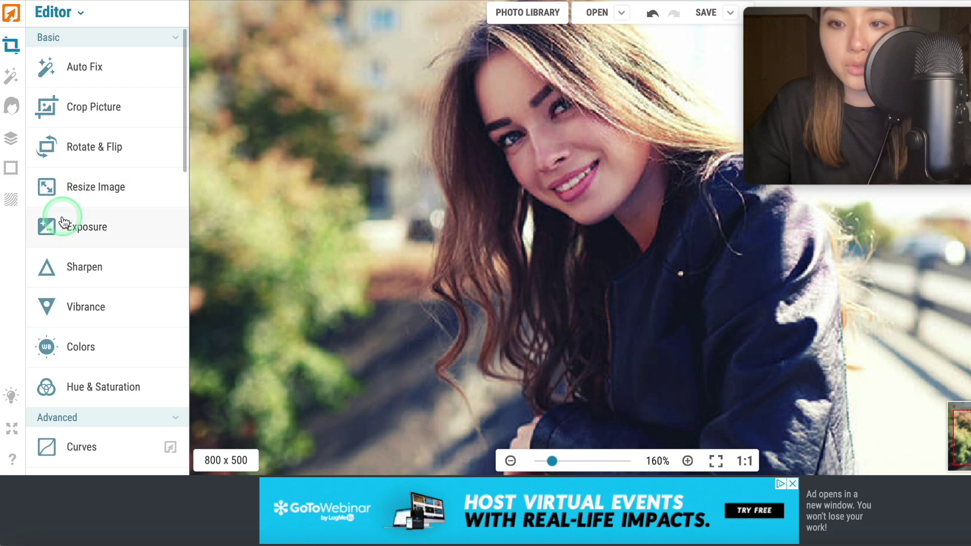
pyautogui.scroll(-10, 56, 217)
pyautogui.click(81, 224)
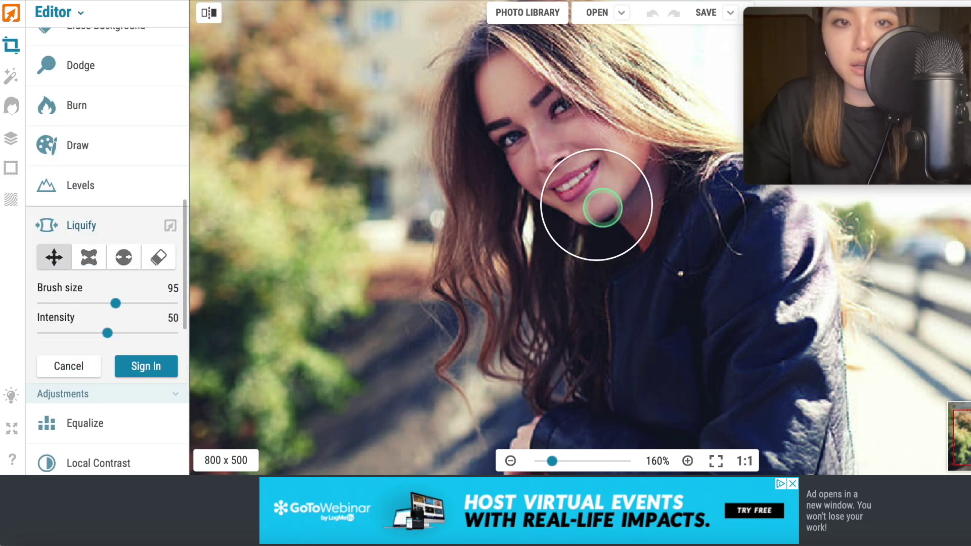